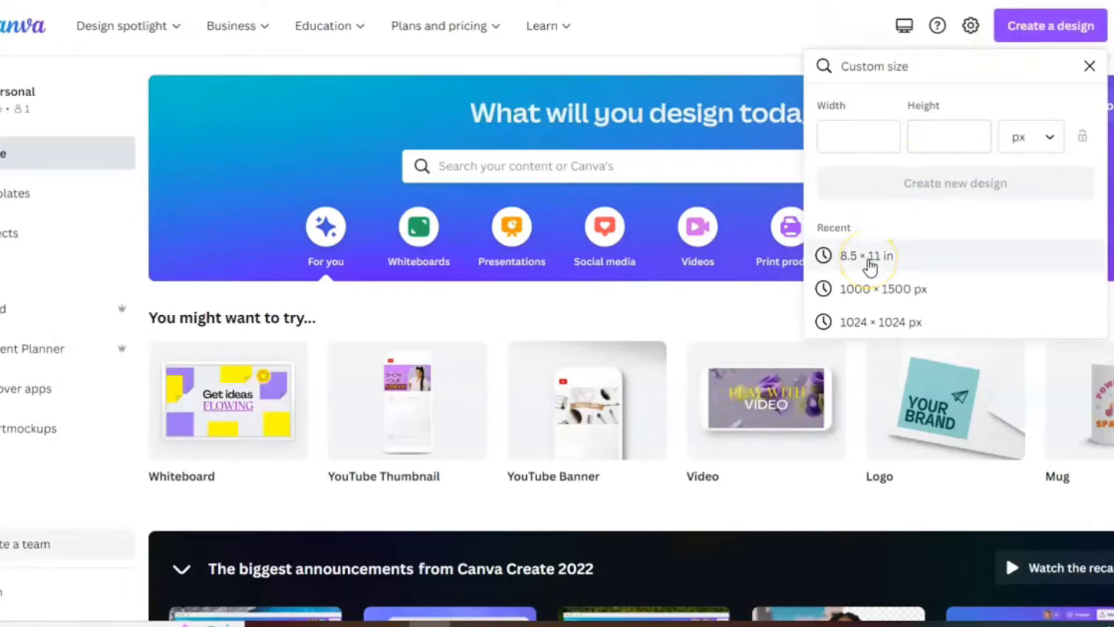
# Step: Create an 8.5 × 11 in design and upload the Amazing Grace sheet music image for it
pyautogui.click(869, 258)
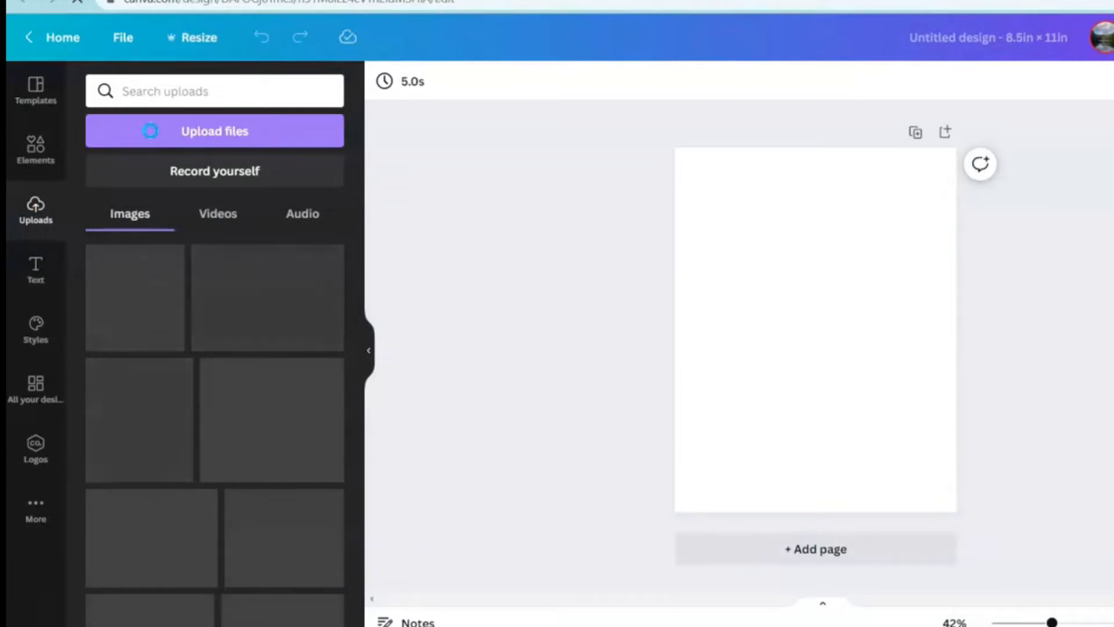
pyautogui.click(151, 131)
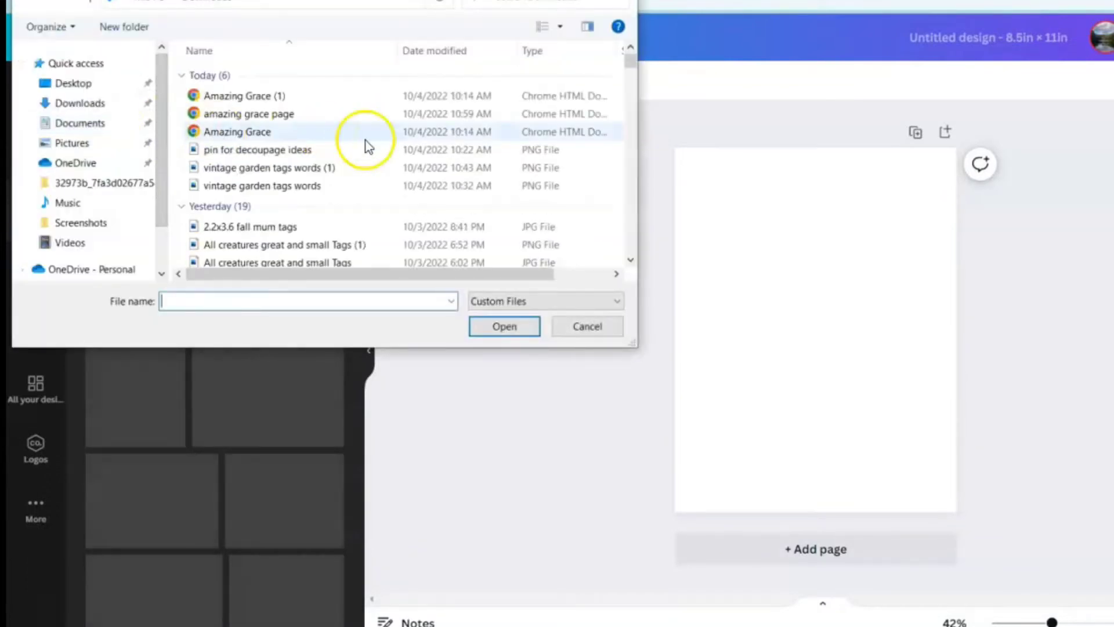
pyautogui.click(529, 97)
pyautogui.click(505, 326)
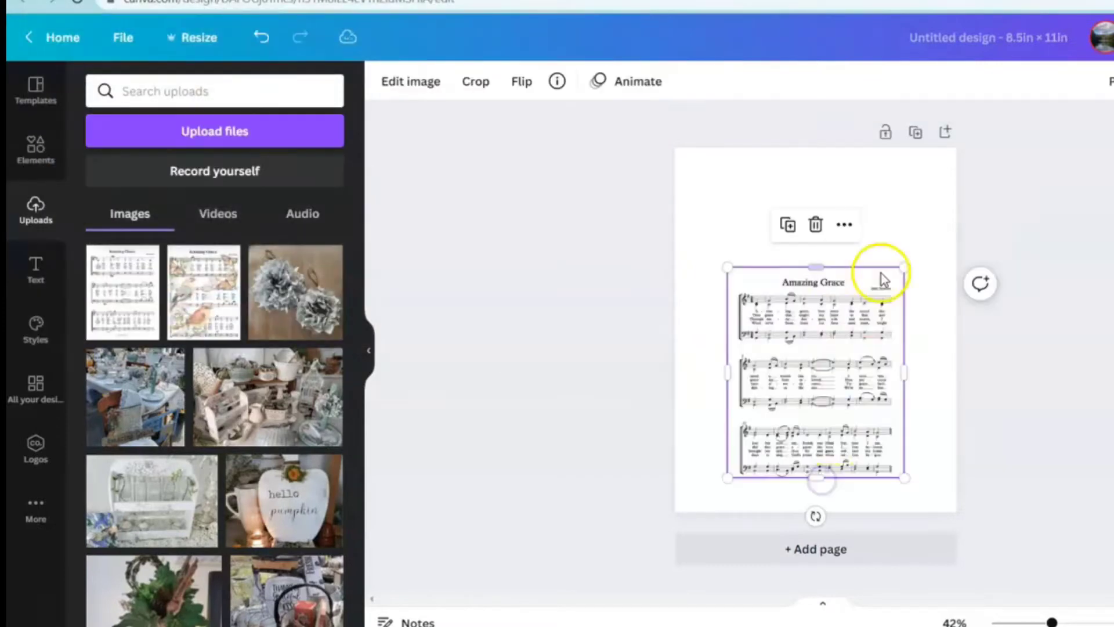
# Step: Enlarge the Amazing Grace sheet music and position it so it fills the page
pyautogui.moveTo(885, 270); pyautogui.dragTo(955, 203)
pyautogui.moveTo(828, 313); pyautogui.dragTo(795, 273)
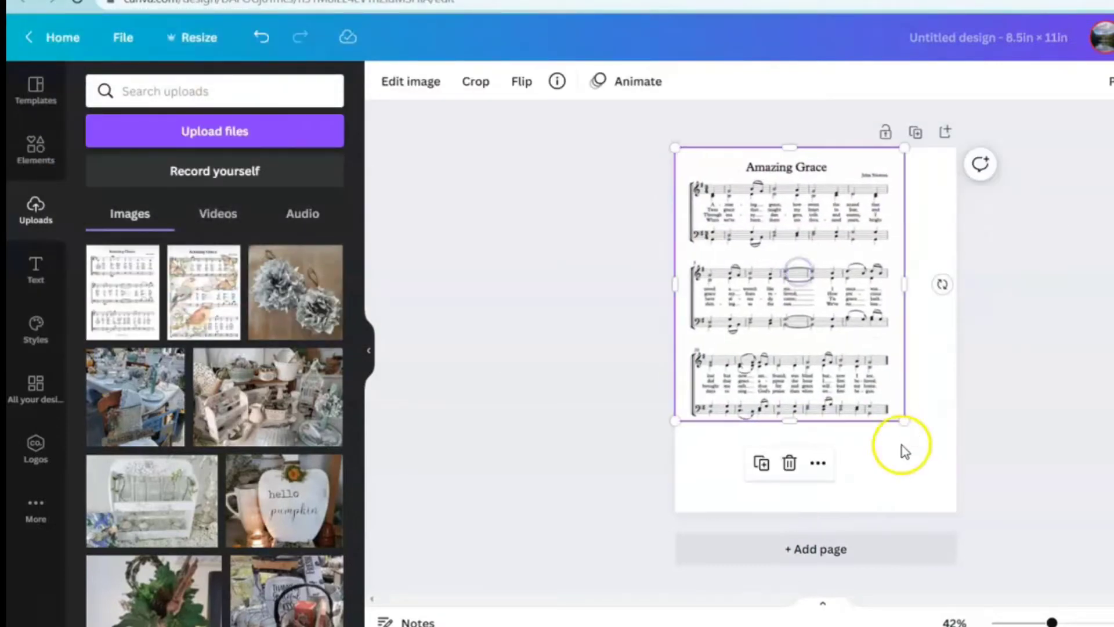
pyautogui.moveTo(905, 420); pyautogui.dragTo(965, 492)
pyautogui.moveTo(888, 382); pyautogui.dragTo(888, 392)
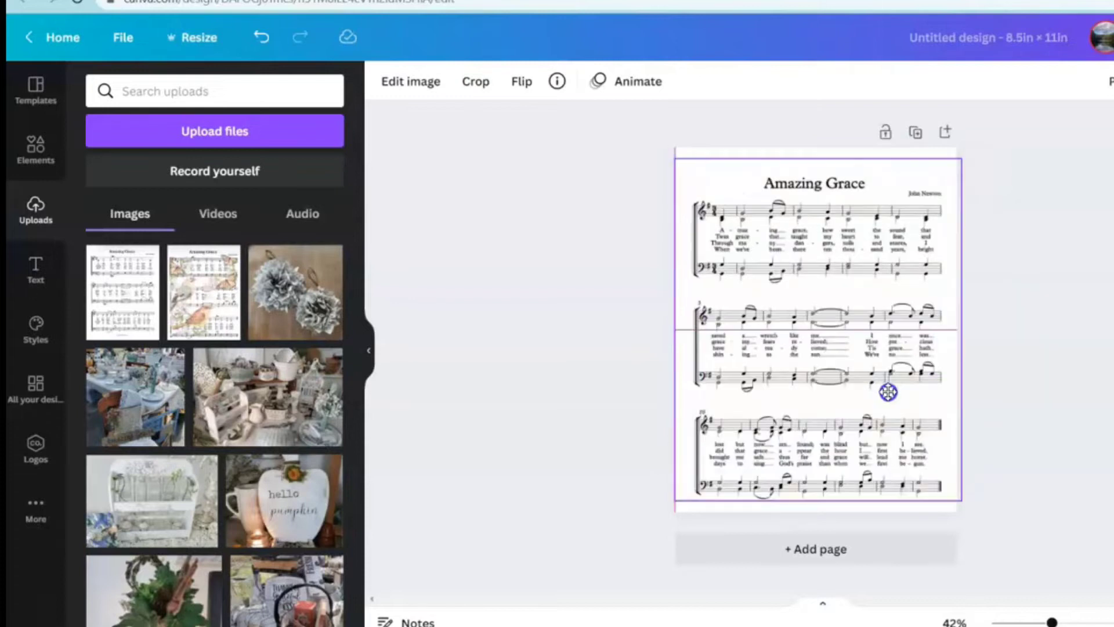
pyautogui.click(1047, 353)
pyautogui.click(870, 319)
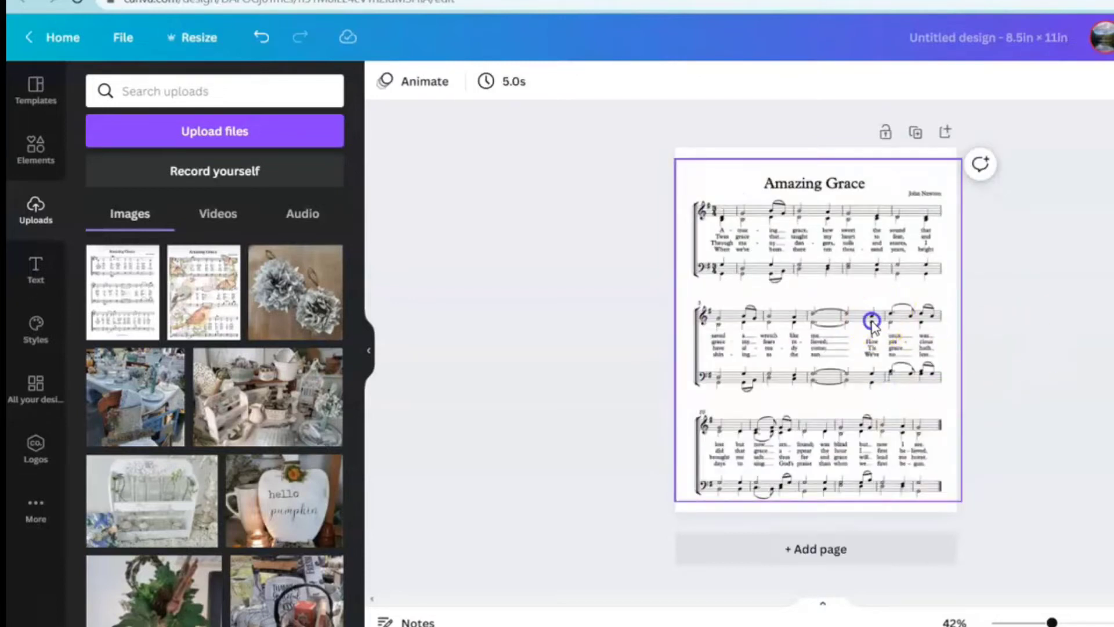
pyautogui.moveTo(870, 319); pyautogui.dragTo(866, 315)
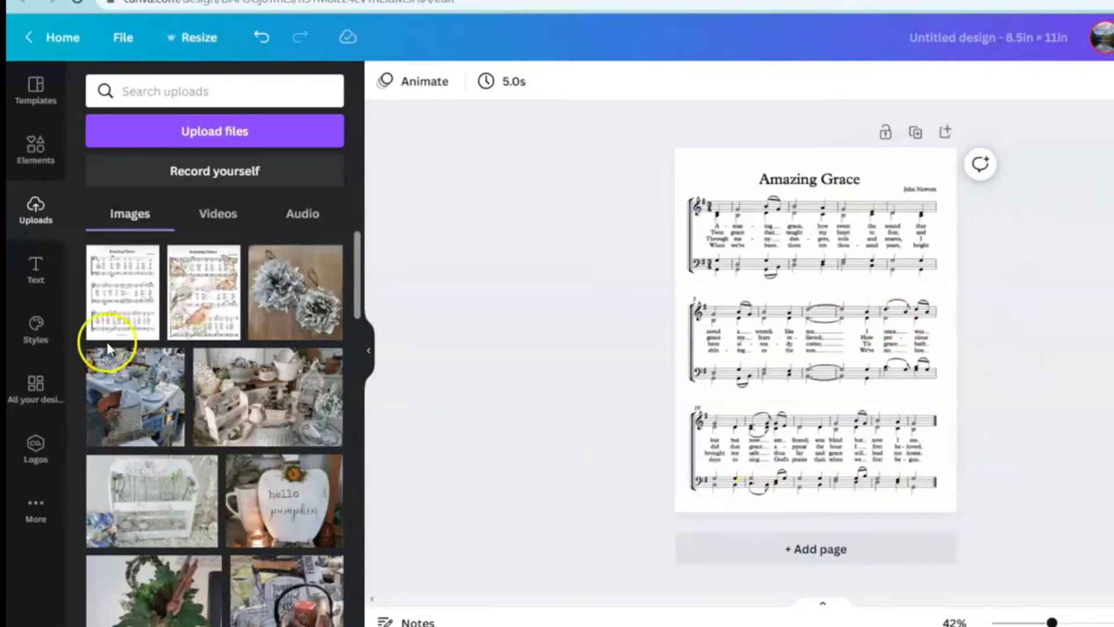
# Step: Search the graphic elements for birds and add the watercolor pair of flying birds to the page
pyautogui.click(38, 150)
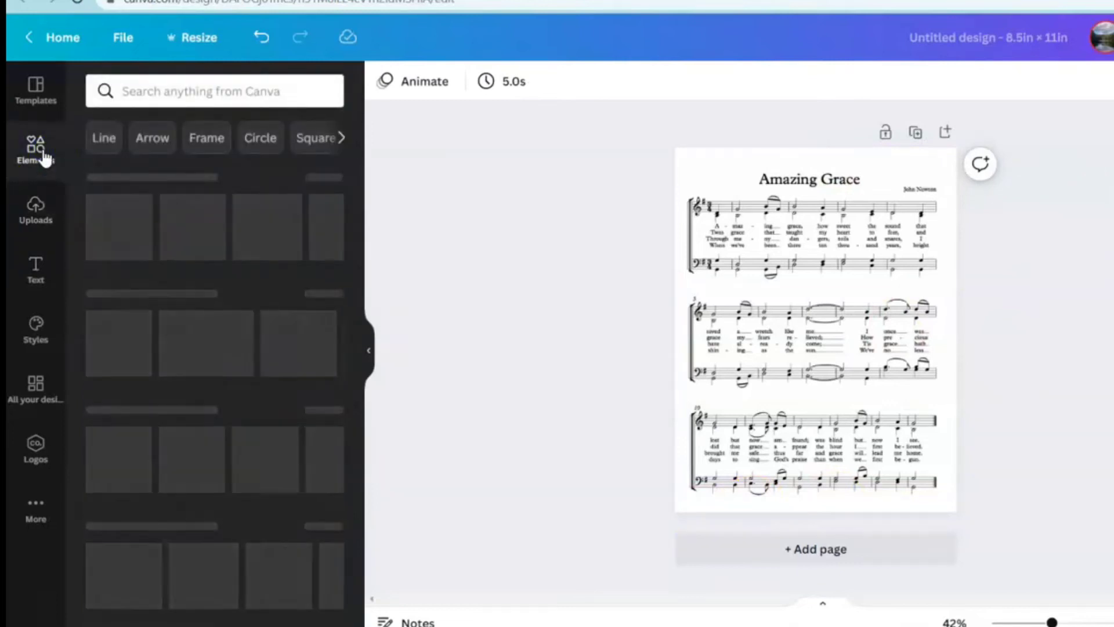
pyautogui.click(166, 92)
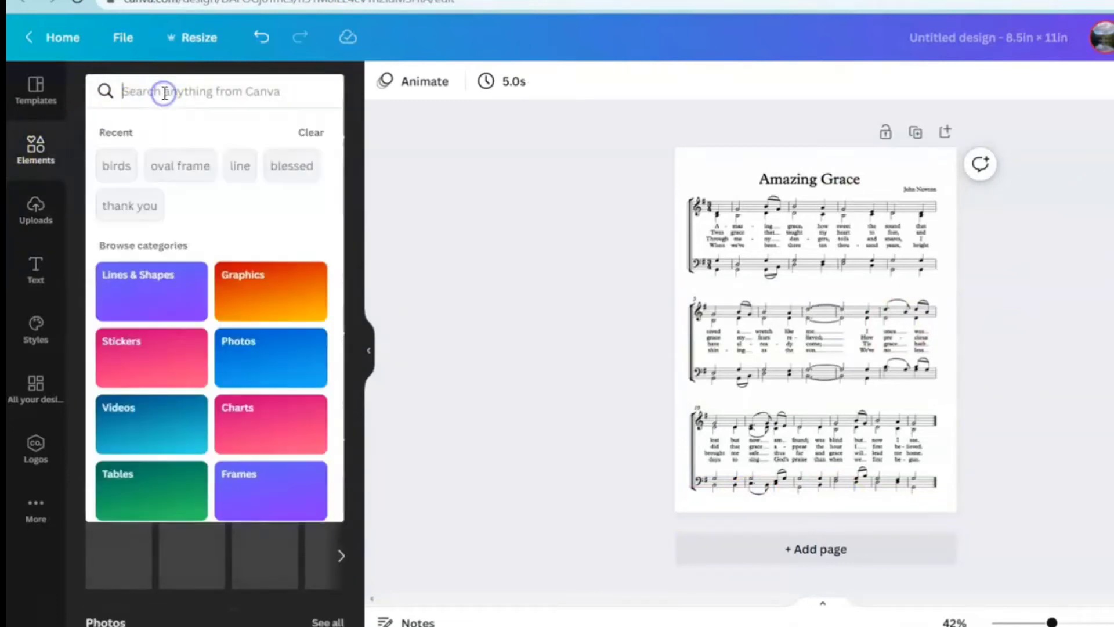
pyautogui.click(124, 171)
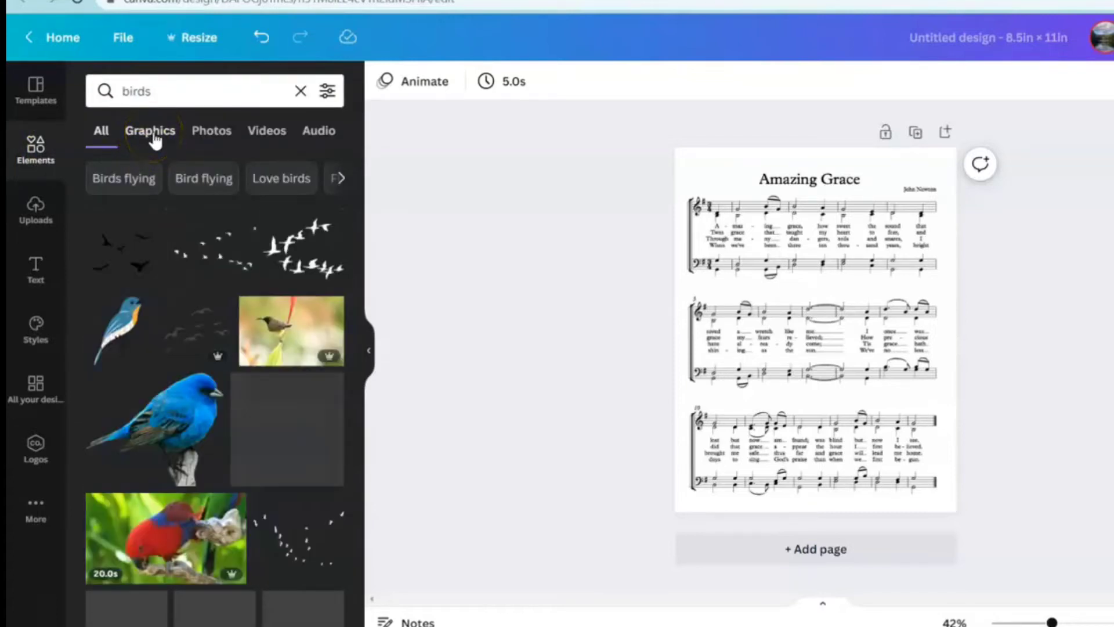
pyautogui.click(152, 131)
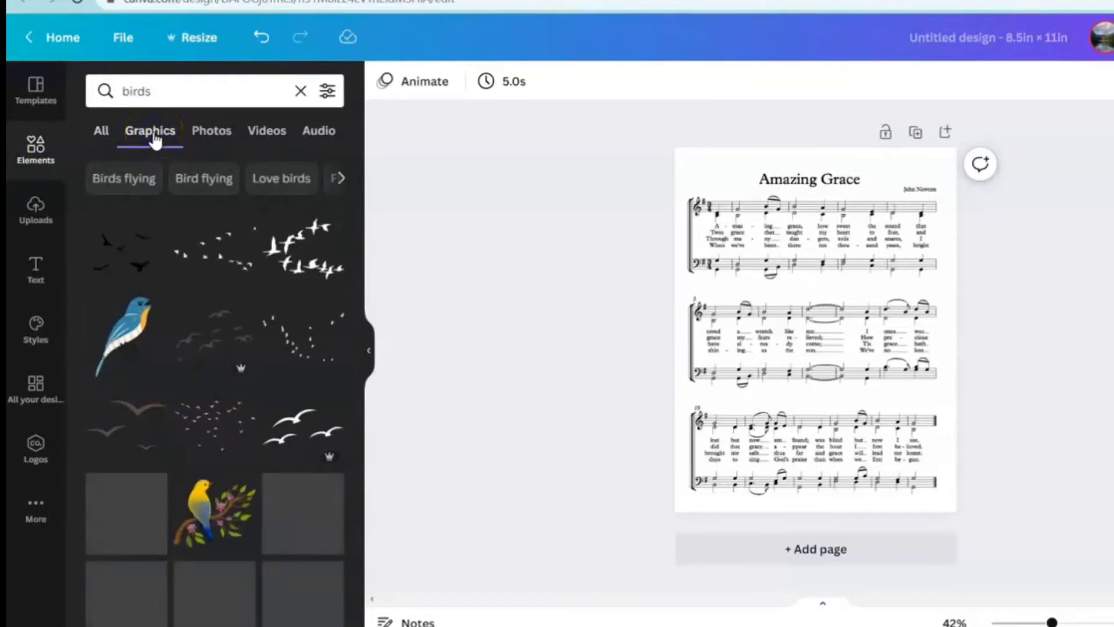
pyautogui.scroll(-5, 284, 371)
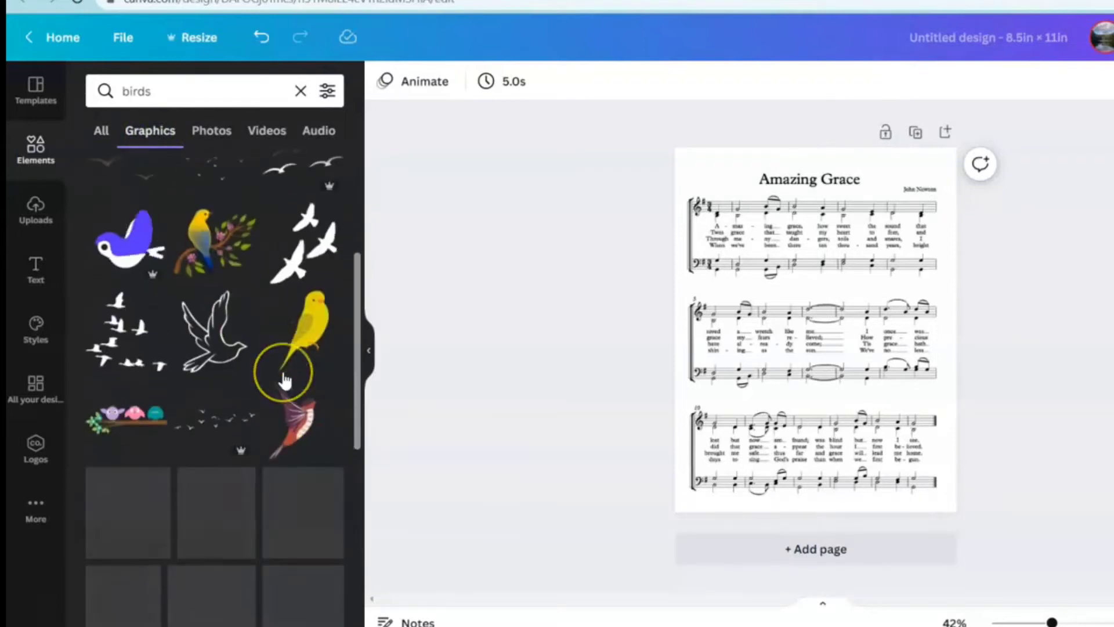
pyautogui.scroll(-10, 256, 382)
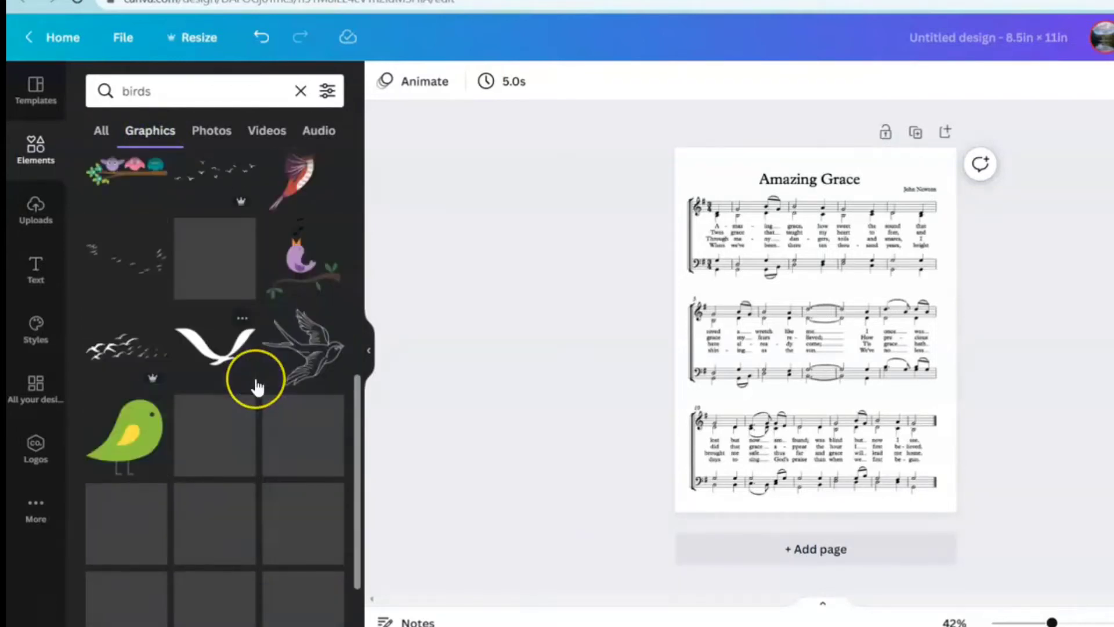
pyautogui.scroll(-2, 256, 383)
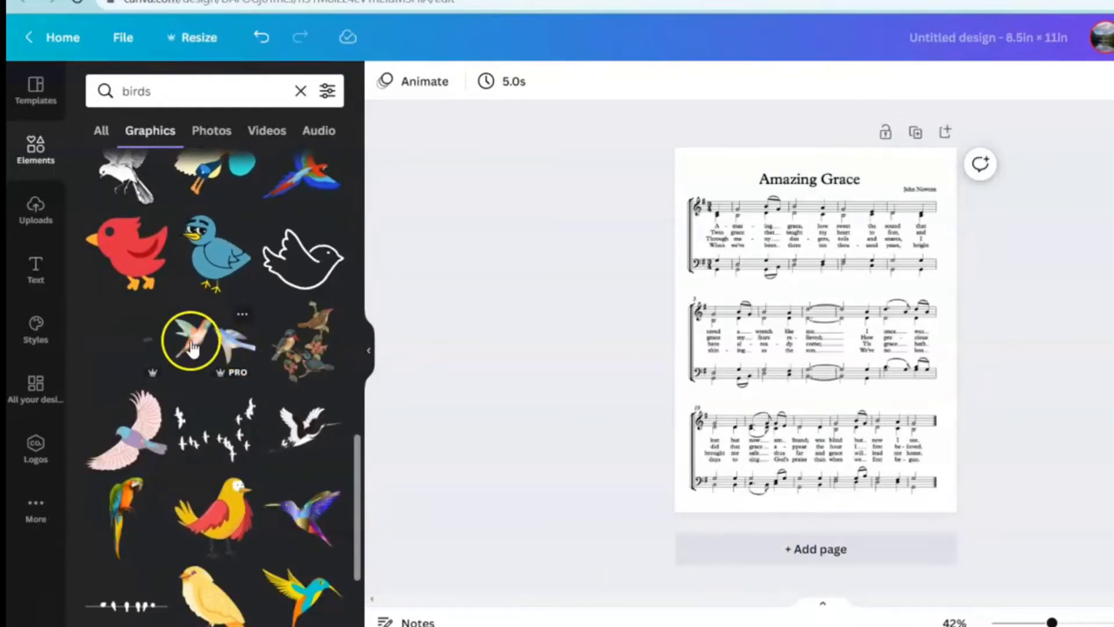
pyautogui.click(226, 347)
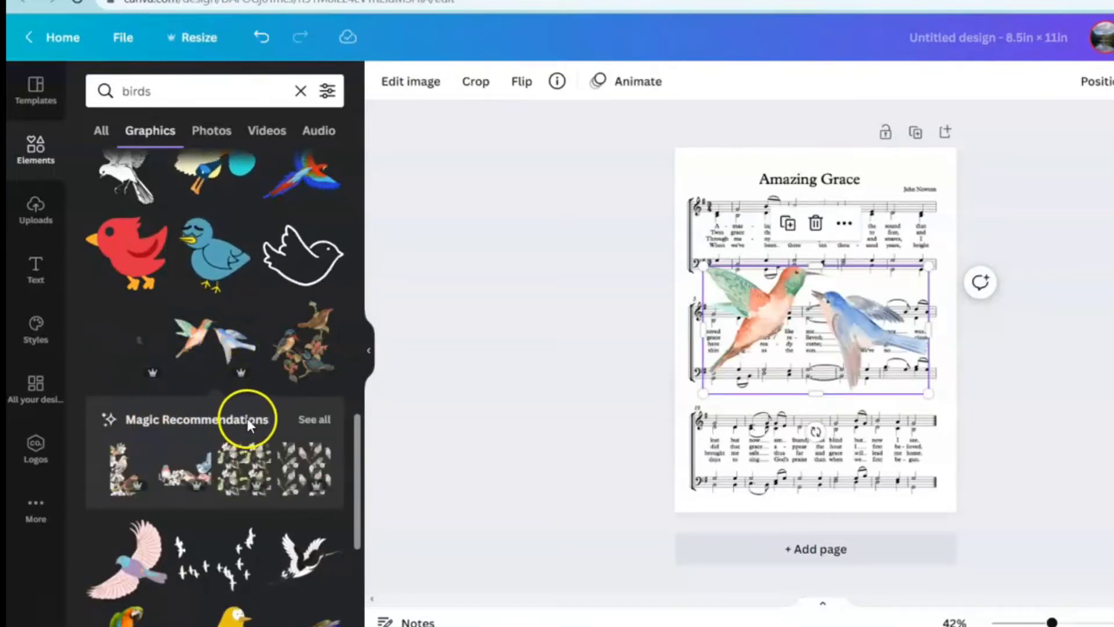
# Step: Show all recommendations for the bird pair and replace the pair with the graphic of two birds, blossoms and a butterfly
pyautogui.click(307, 421)
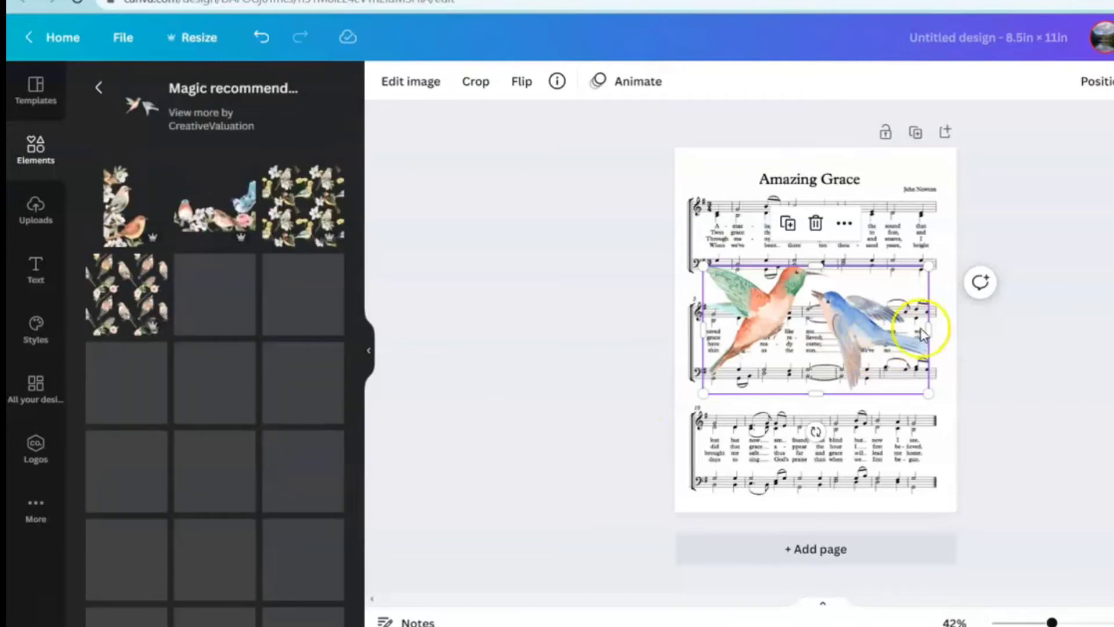
pyautogui.click(816, 224)
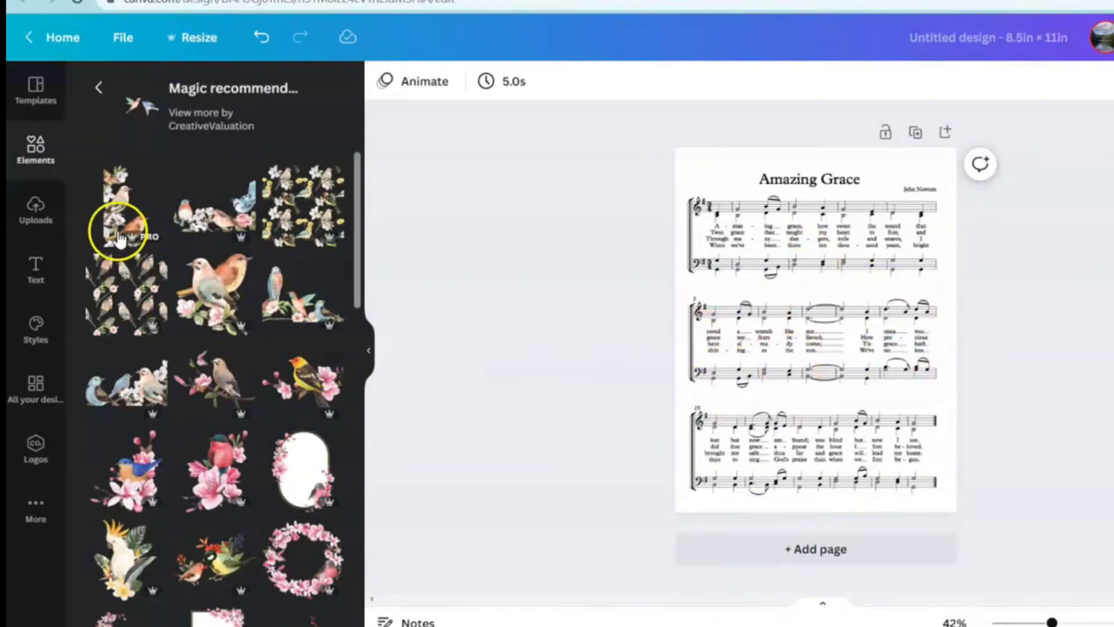
pyautogui.click(118, 230)
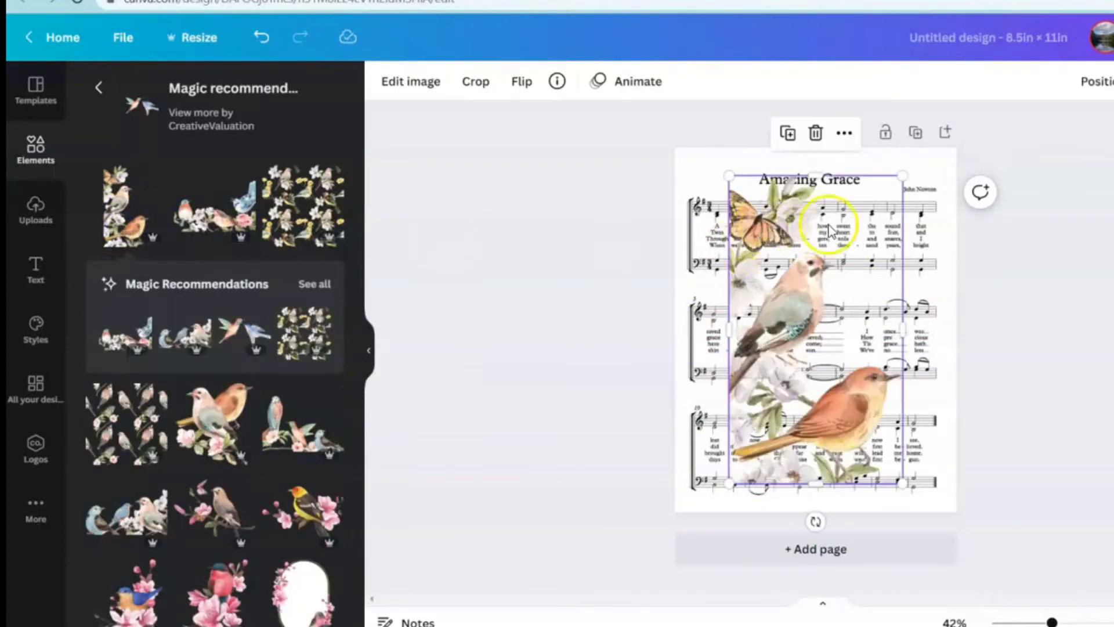
# Step: Shrink the bird graphic and place it along the lower left side of the sheet music, slightly inside the page edge
pyautogui.moveTo(902, 173); pyautogui.dragTo(877, 214)
pyautogui.moveTo(782, 349); pyautogui.dragTo(745, 368)
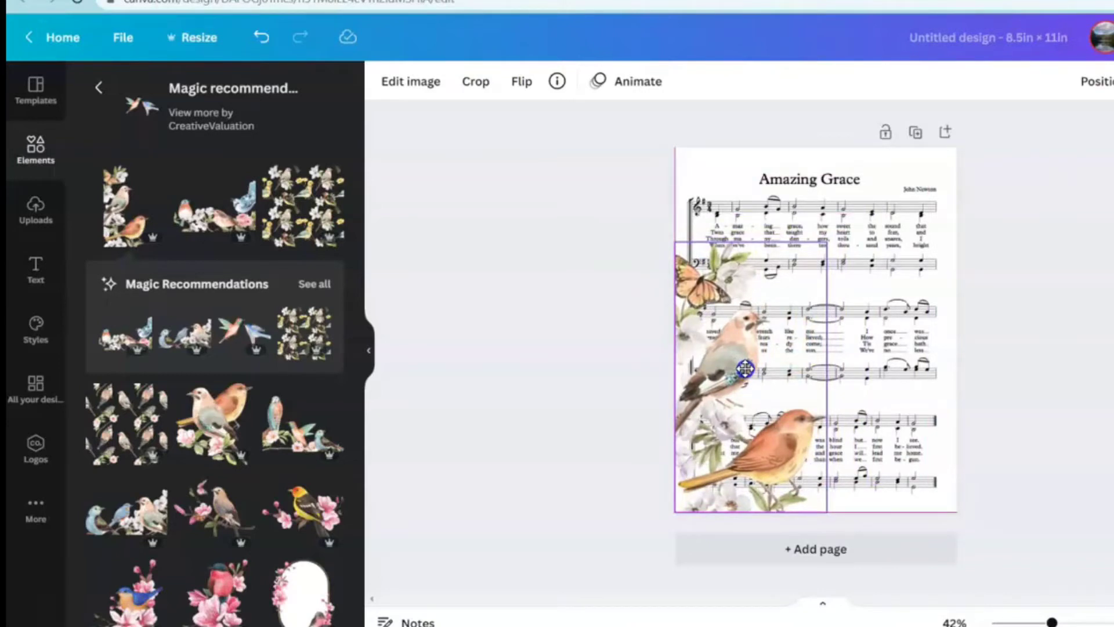
pyautogui.moveTo(745, 368); pyautogui.dragTo(758, 344)
# Step: Browse the magic recommendations and add the graphic with butterflies and pale flowers to the page
pyautogui.scroll(-5, 270, 395)
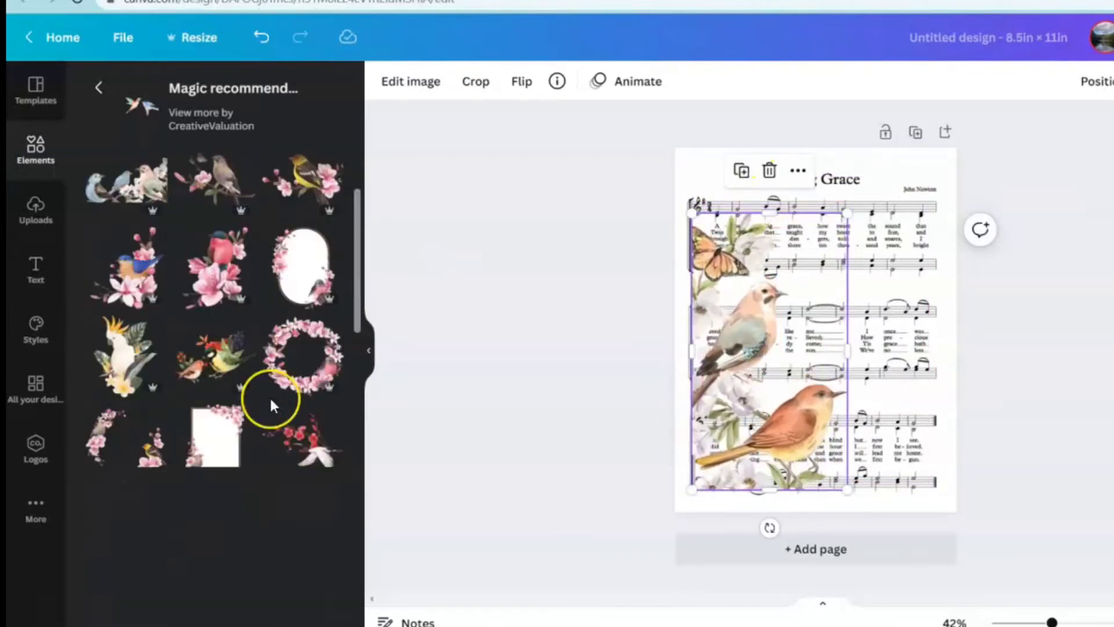
pyautogui.scroll(-6, 270, 401)
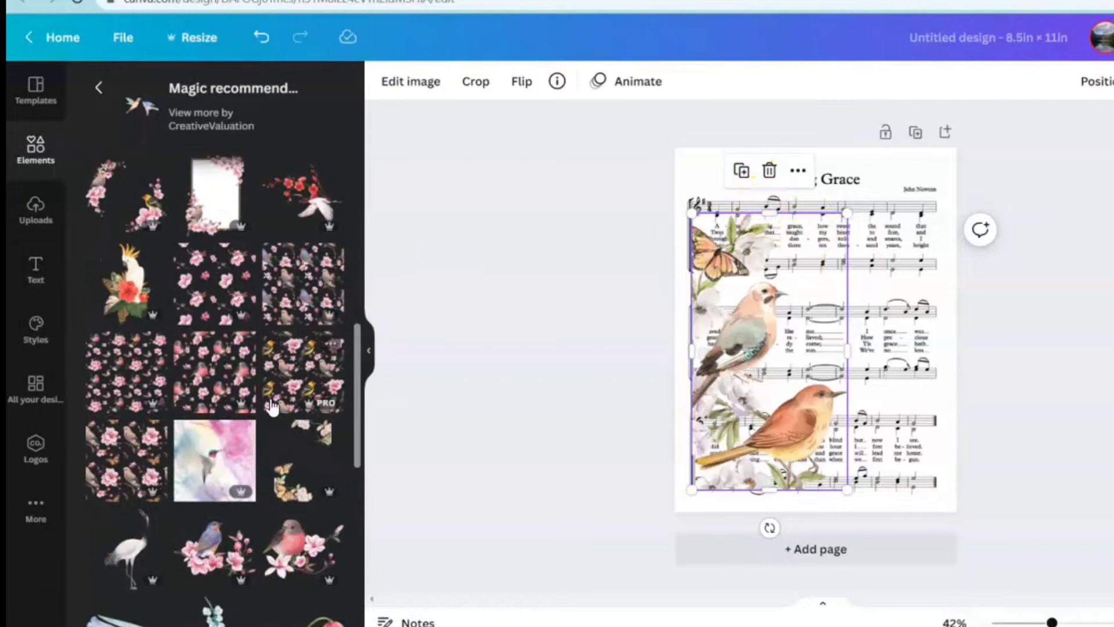
pyautogui.scroll(-5, 289, 398)
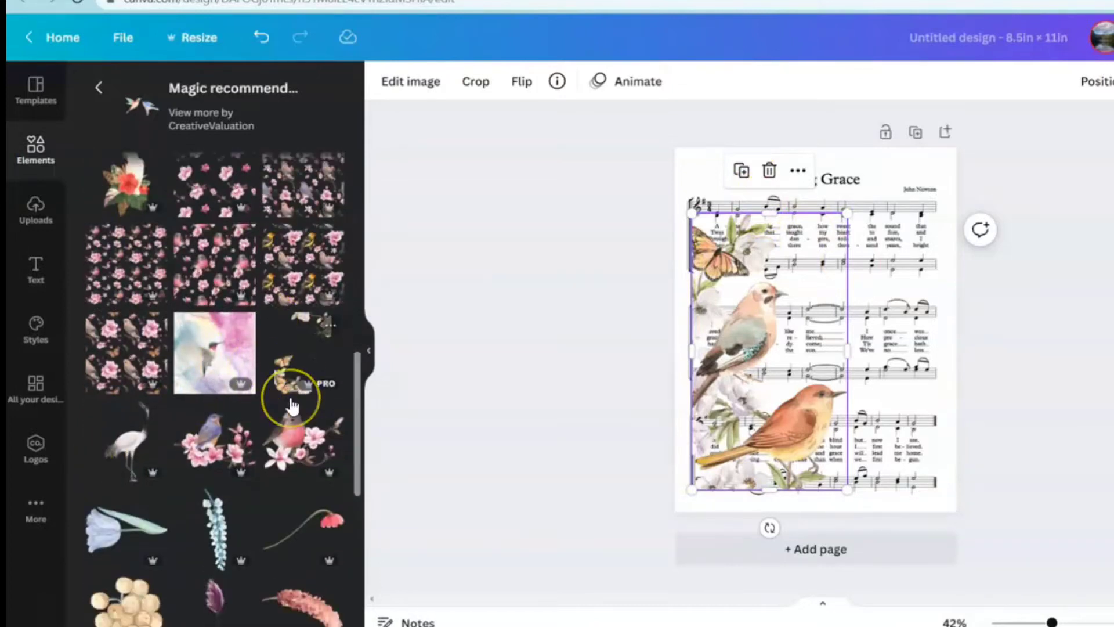
pyautogui.scroll(3, 293, 406)
pyautogui.scroll(-5, 293, 406)
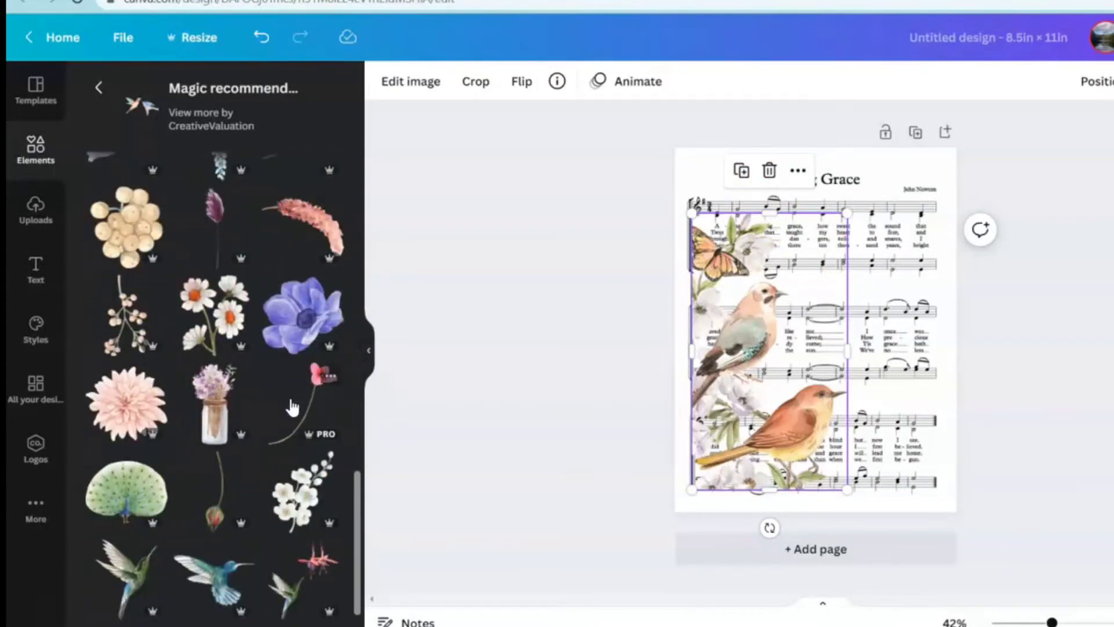
pyautogui.scroll(5, 293, 406)
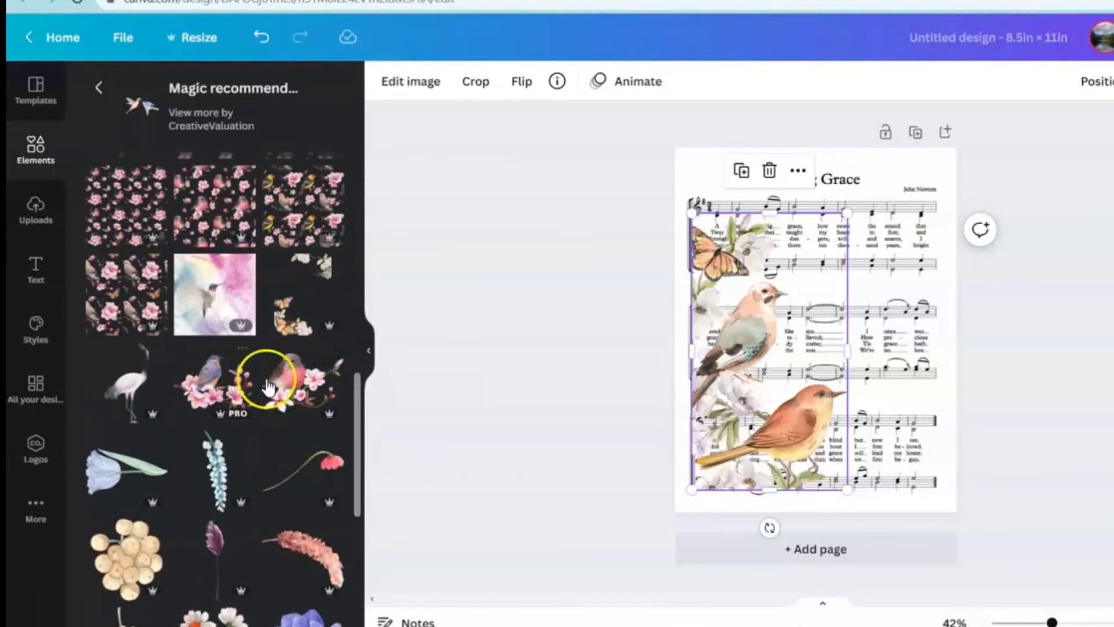
pyautogui.click(296, 274)
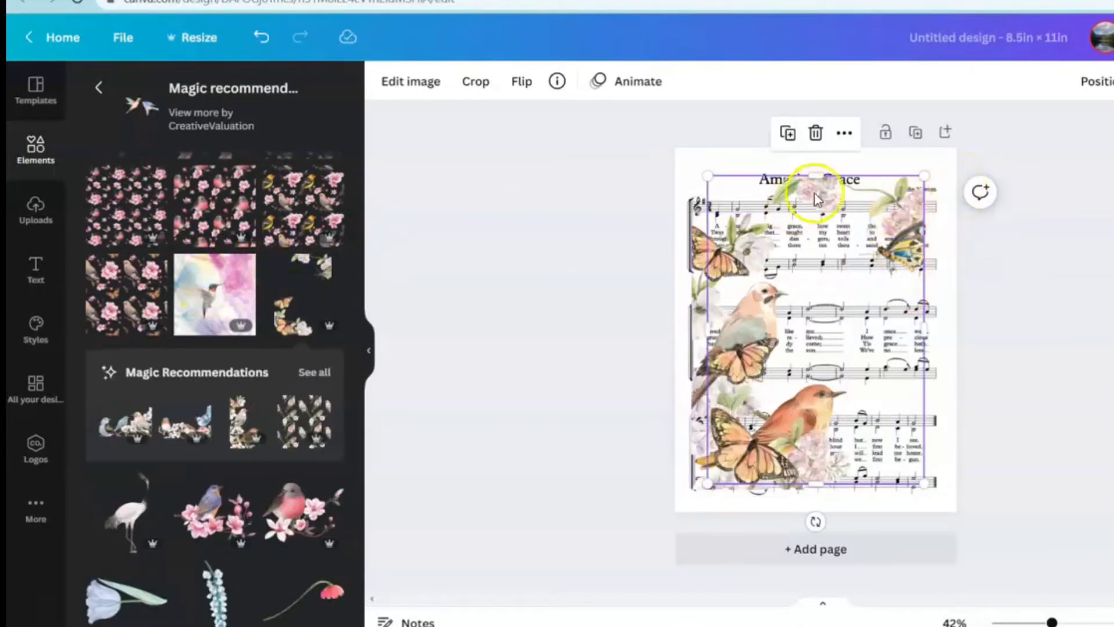
# Step: Crop away the upper part of the butterfly graphic, shrink it and place it in the page's upper right area
pyautogui.moveTo(869, 342); pyautogui.dragTo(885, 301)
pyautogui.moveTo(868, 158); pyautogui.dragTo(871, 286)
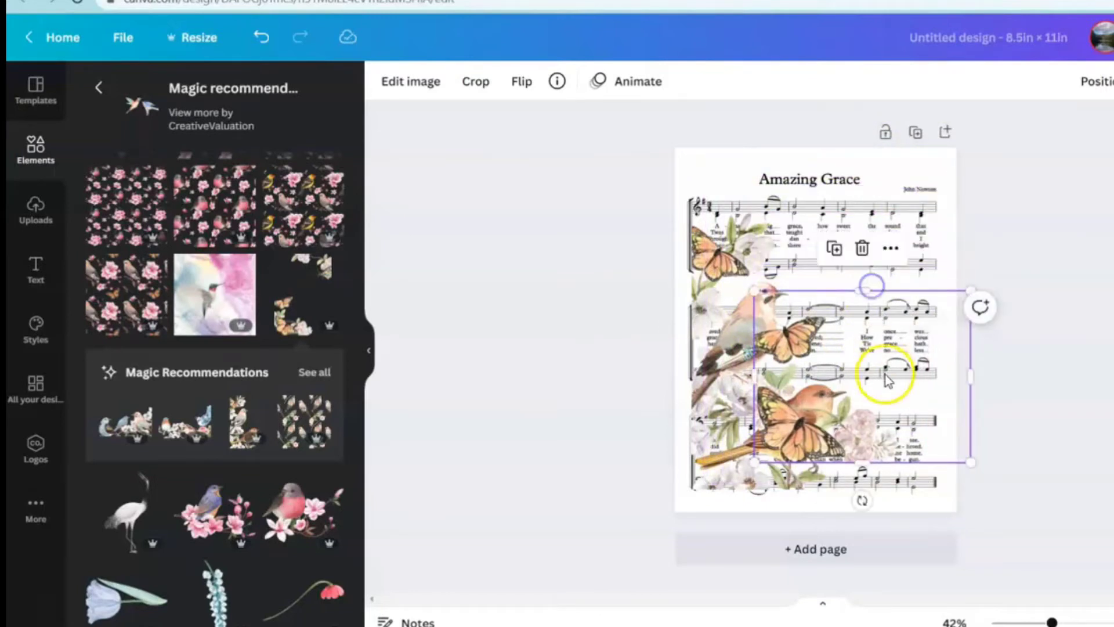
pyautogui.moveTo(882, 373); pyautogui.dragTo(898, 256)
pyautogui.moveTo(982, 244); pyautogui.dragTo(927, 245)
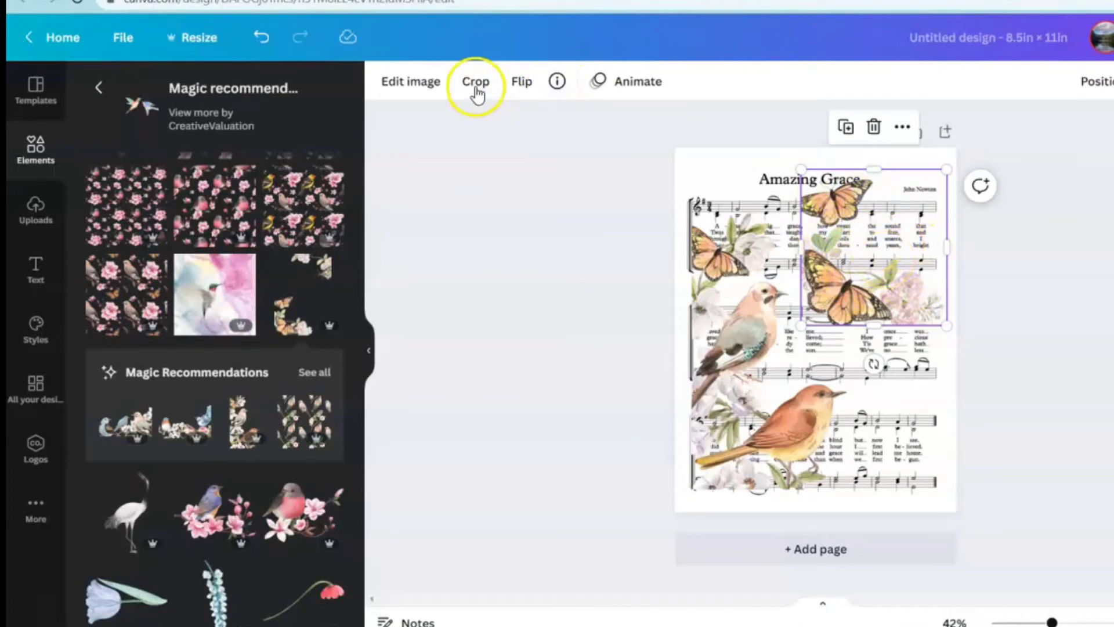
# Step: Flip the butterfly graphic horizontally and shift it slightly down and left over the sheet music
pyautogui.click(515, 85)
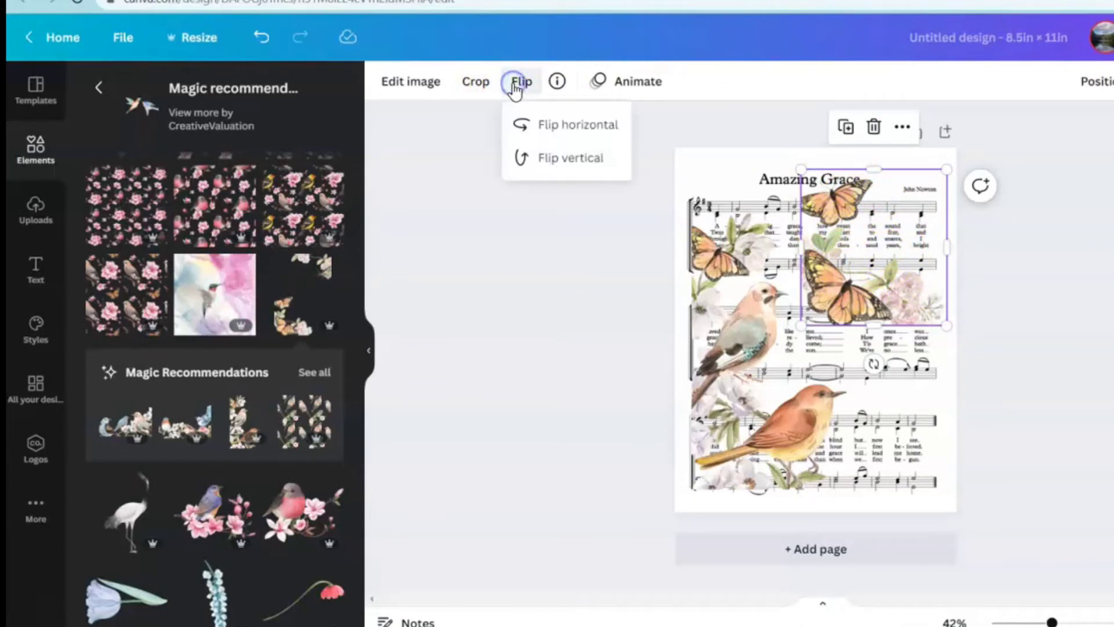
pyautogui.click(537, 132)
pyautogui.click(575, 312)
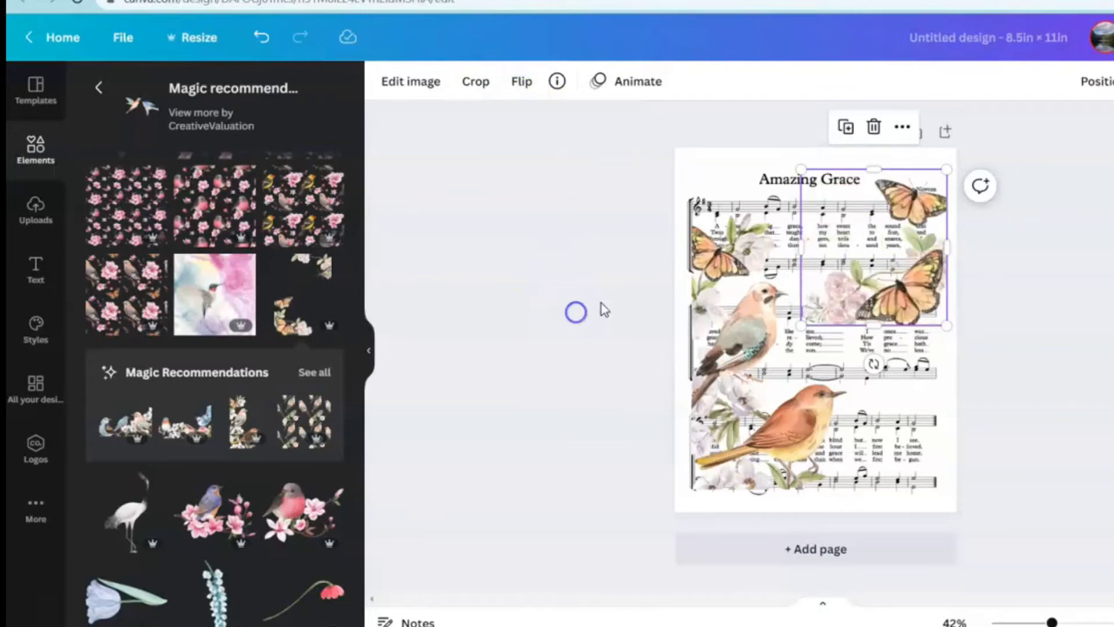
pyautogui.moveTo(897, 235)
pyautogui.mouseDown()
pyautogui.moveTo(891, 252)
pyautogui.moveTo(887, 242)
pyautogui.mouseUp()
# Step: Nudge the bird graphic slightly to the left on the sheet music and deselect it
pyautogui.click(728, 329)
pyautogui.press('Left')
pyautogui.press('Left')
pyautogui.press('Left')
pyautogui.press('Left')
pyautogui.press('Left')
pyautogui.press('Left')
pyautogui.press('Left')
pyautogui.press('Left')
pyautogui.press('Left')
pyautogui.press('Left')
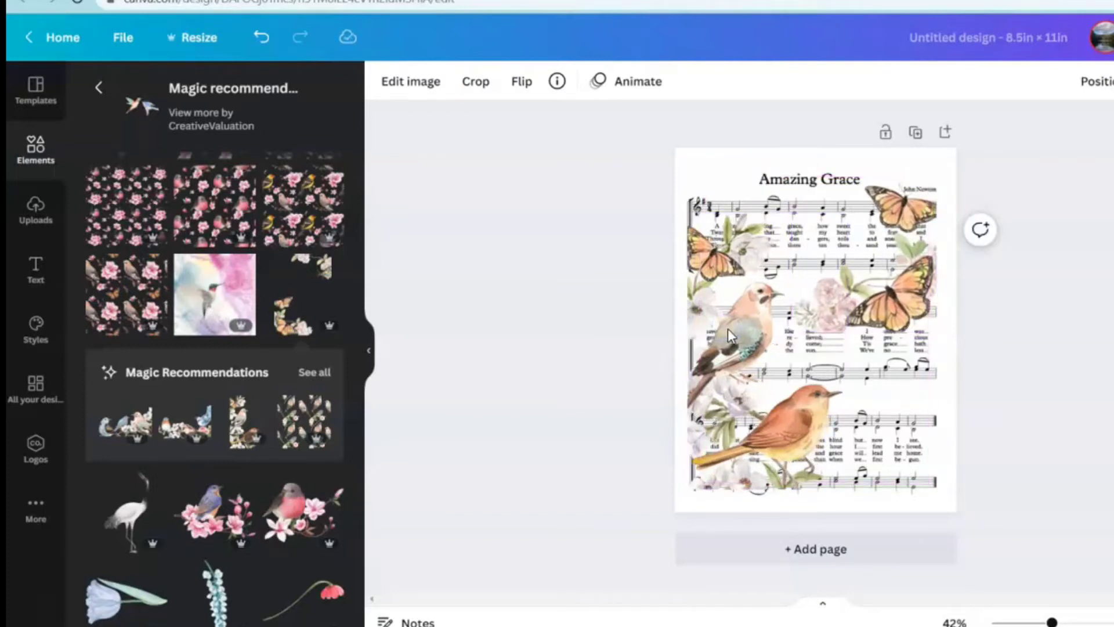
pyautogui.click(1095, 308)
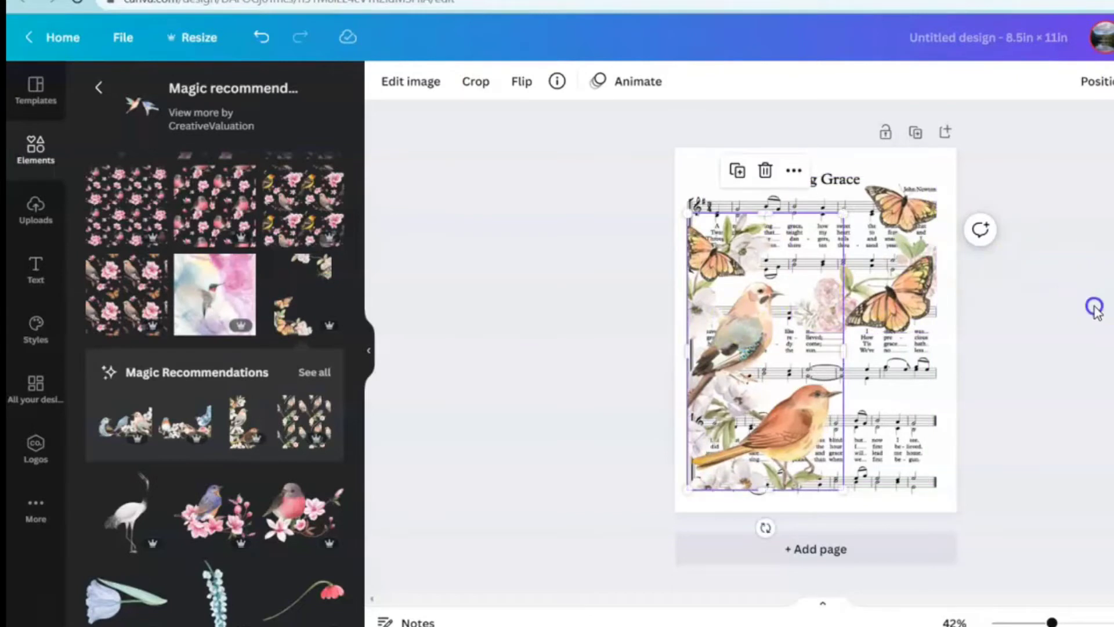
# Step: Place the butterfly graphic flush with the page's right edge and the bird graphic in the lower left corner
pyautogui.moveTo(923, 280); pyautogui.dragTo(944, 280)
pyautogui.moveTo(932, 237)
pyautogui.mouseDown()
pyautogui.moveTo(924, 256)
pyautogui.moveTo(925, 246)
pyautogui.mouseUp()
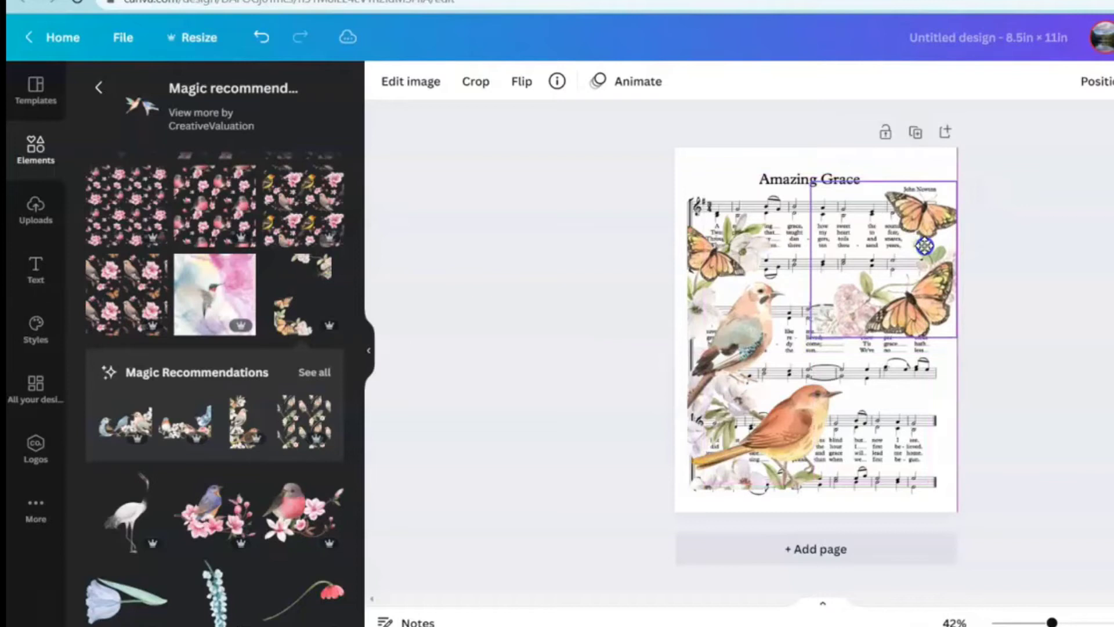
pyautogui.moveTo(772, 397); pyautogui.dragTo(760, 421)
pyautogui.click(1048, 328)
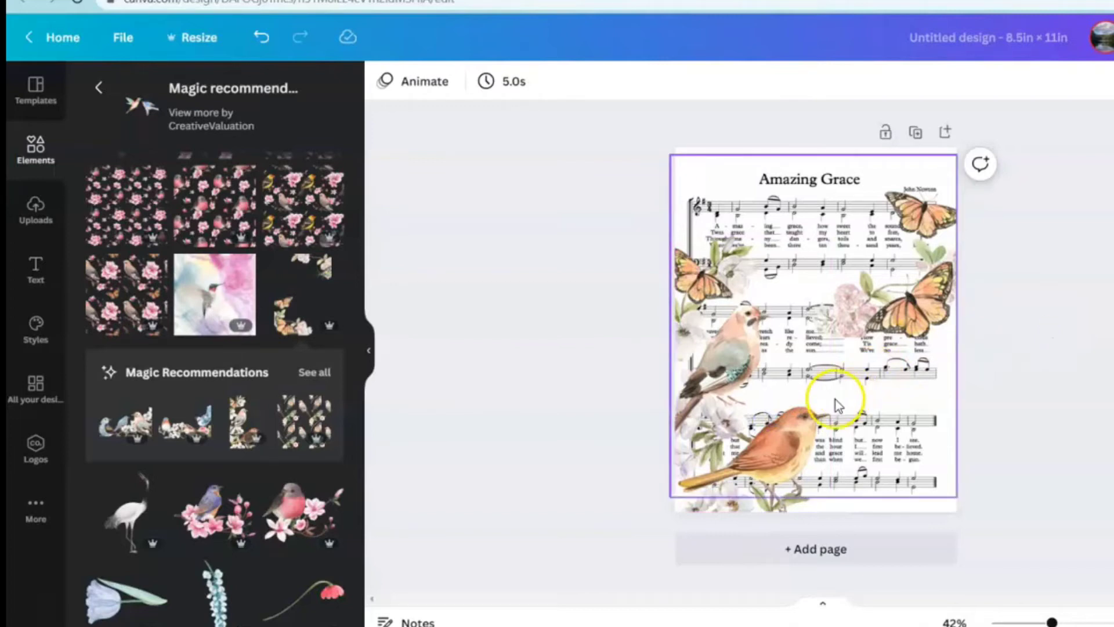
# Step: Move the bird graphic back inside the page's left and bottom margins
pyautogui.moveTo(755, 447); pyautogui.dragTo(771, 421)
pyautogui.moveTo(772, 421); pyautogui.dragTo(769, 427)
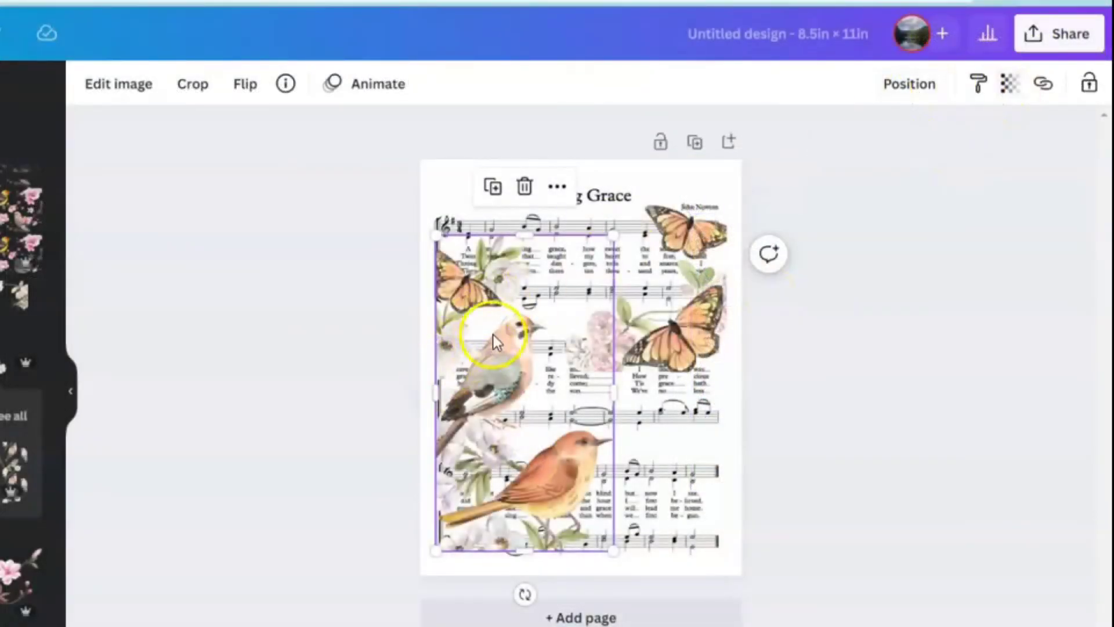
# Step: Set the transparency of the bird graphic on the sheet music to 80
pyautogui.click(1010, 87)
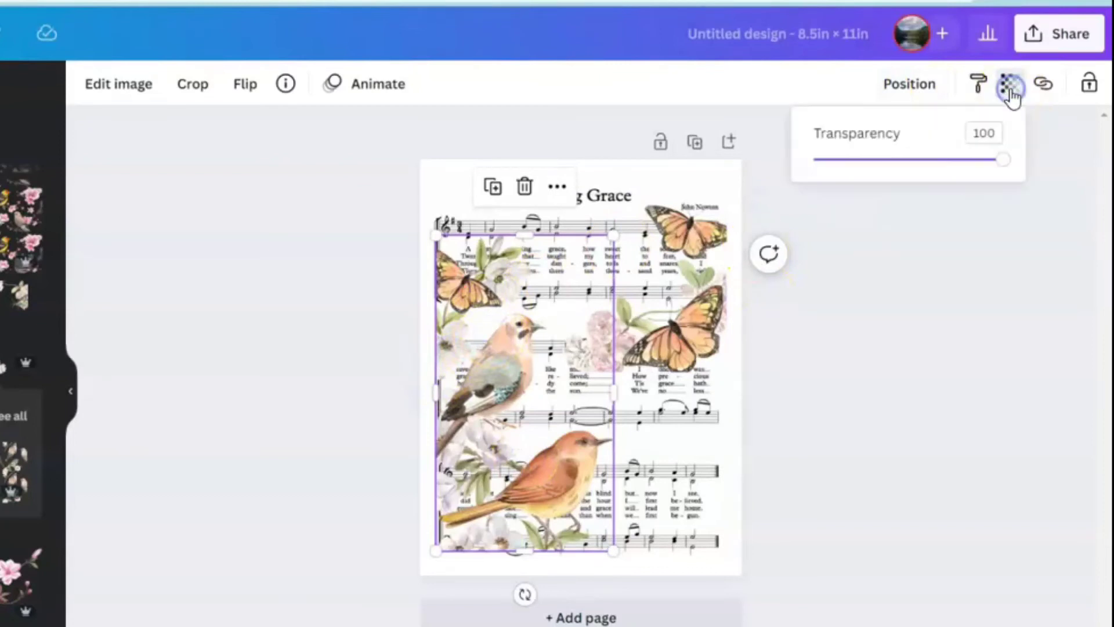
pyautogui.click(1002, 162)
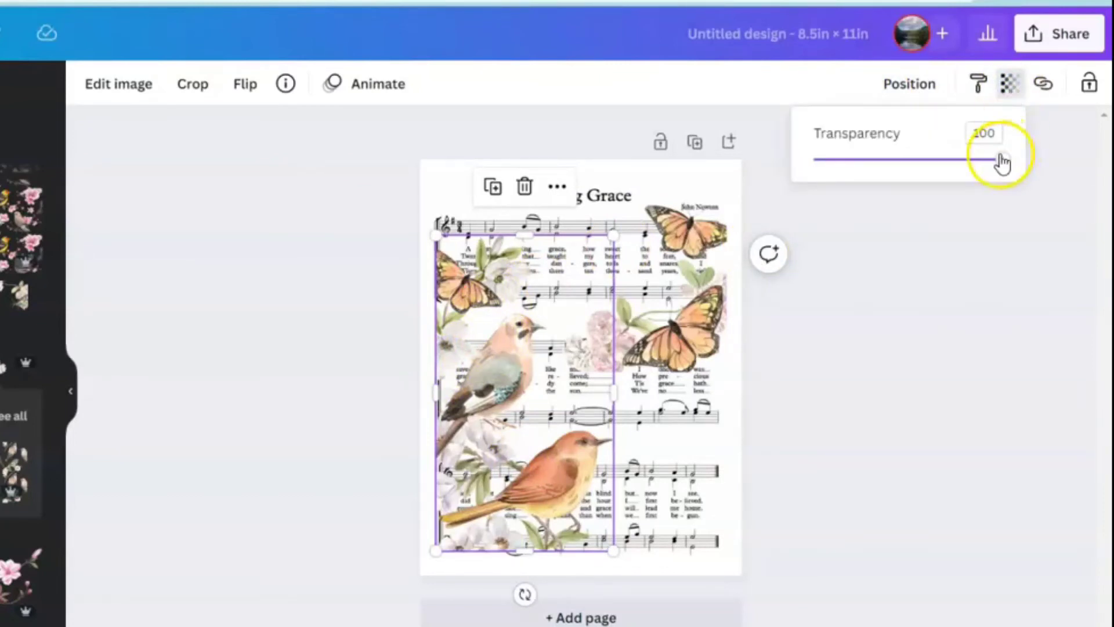
pyautogui.moveTo(992, 163); pyautogui.dragTo(980, 168)
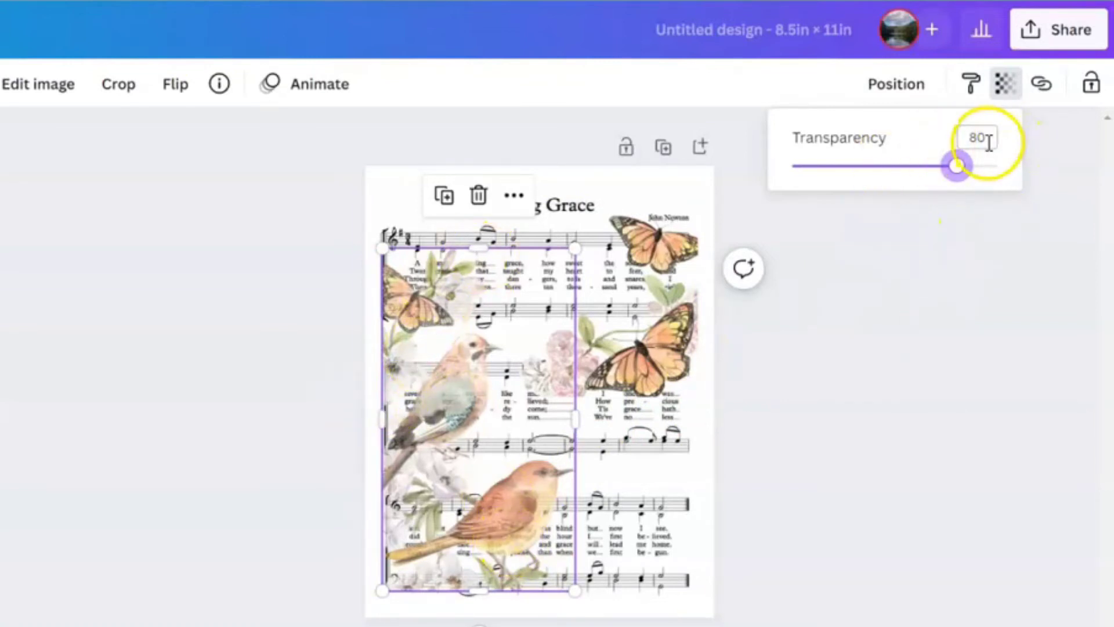
# Step: Set the butterfly graphic's transparency to 80 and deselect it
pyautogui.click(674, 349)
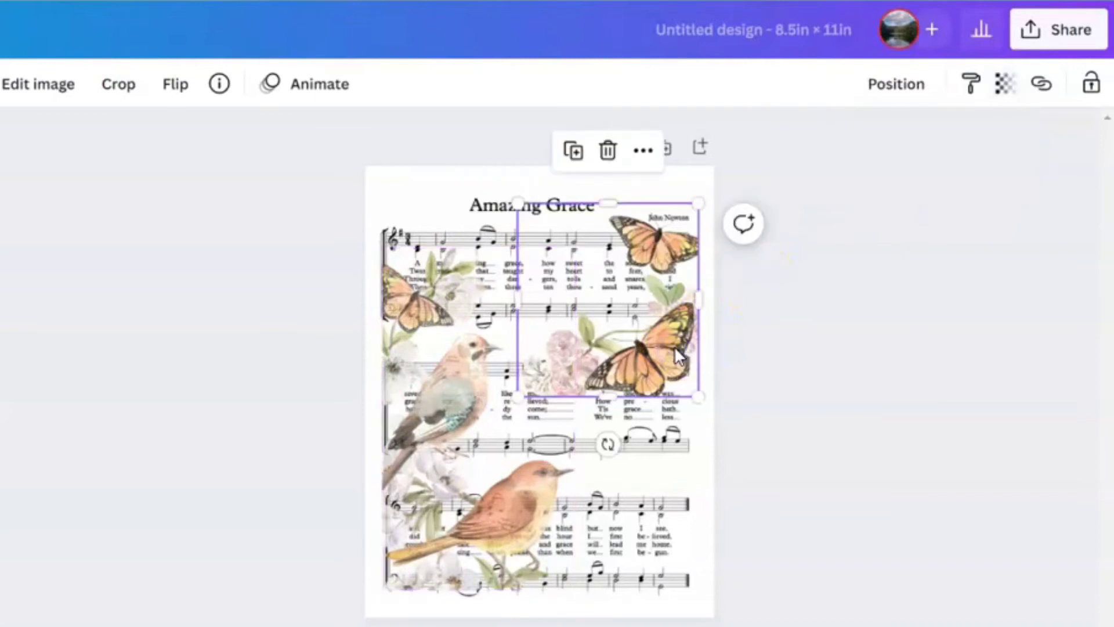
pyautogui.click(1006, 89)
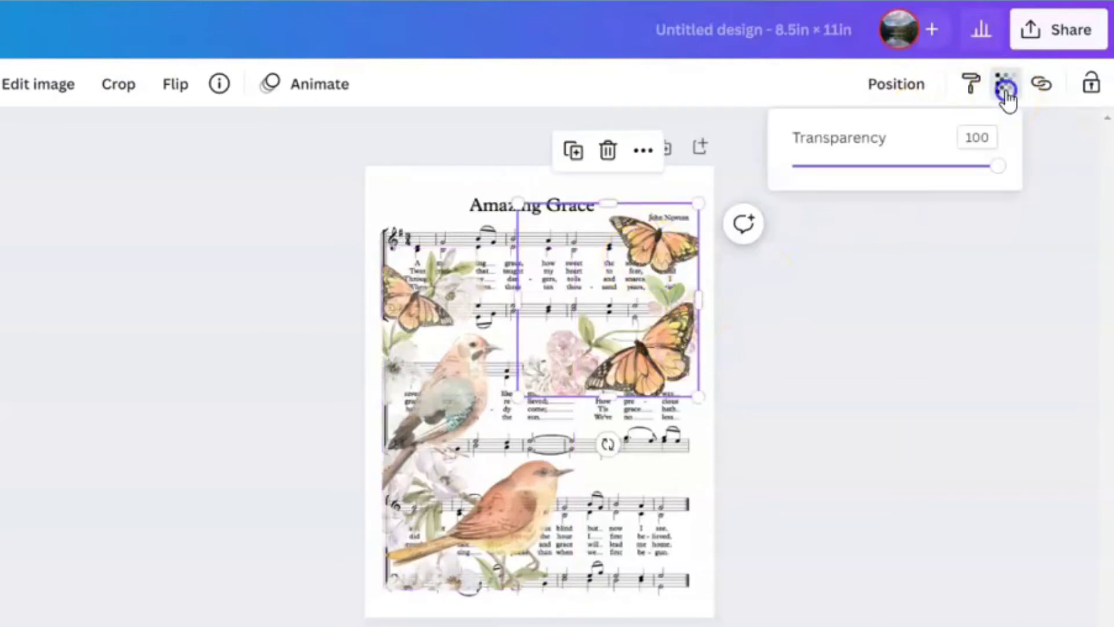
pyautogui.click(986, 136)
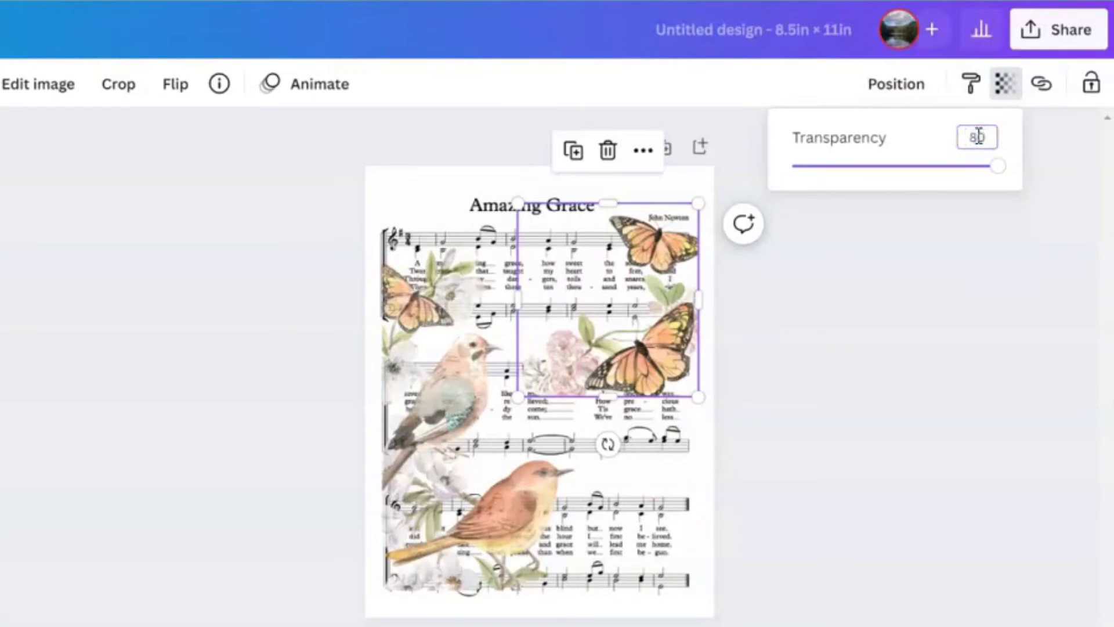
pyautogui.write('80')
pyautogui.press('Return')
pyautogui.click(945, 477)
pyautogui.click(952, 415)
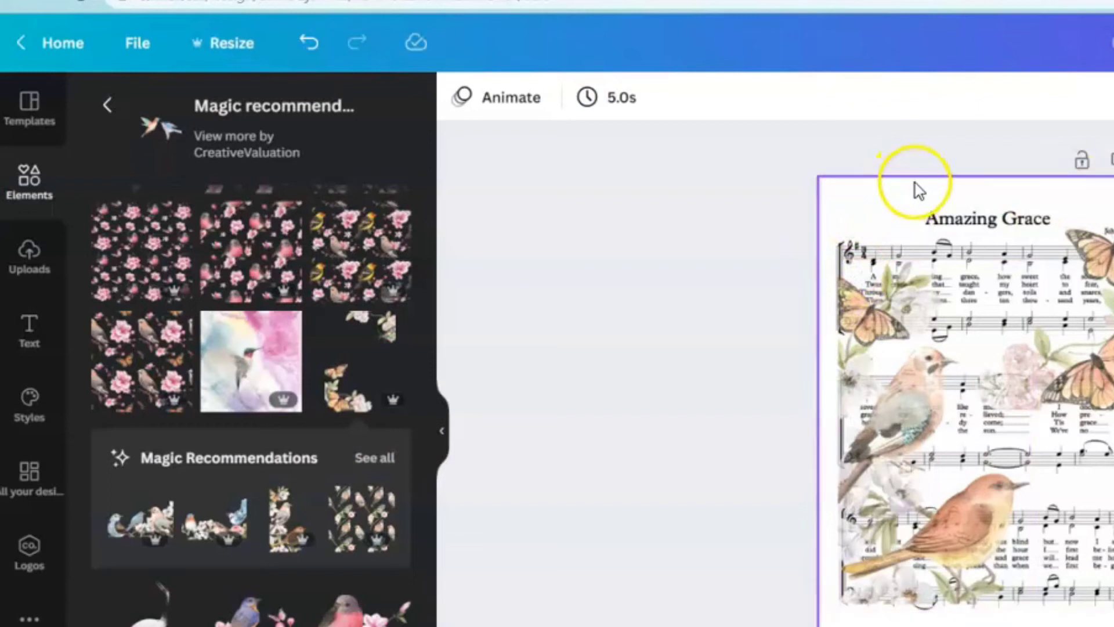
# Step: Search the elements library for "distress"
pyautogui.click(916, 185)
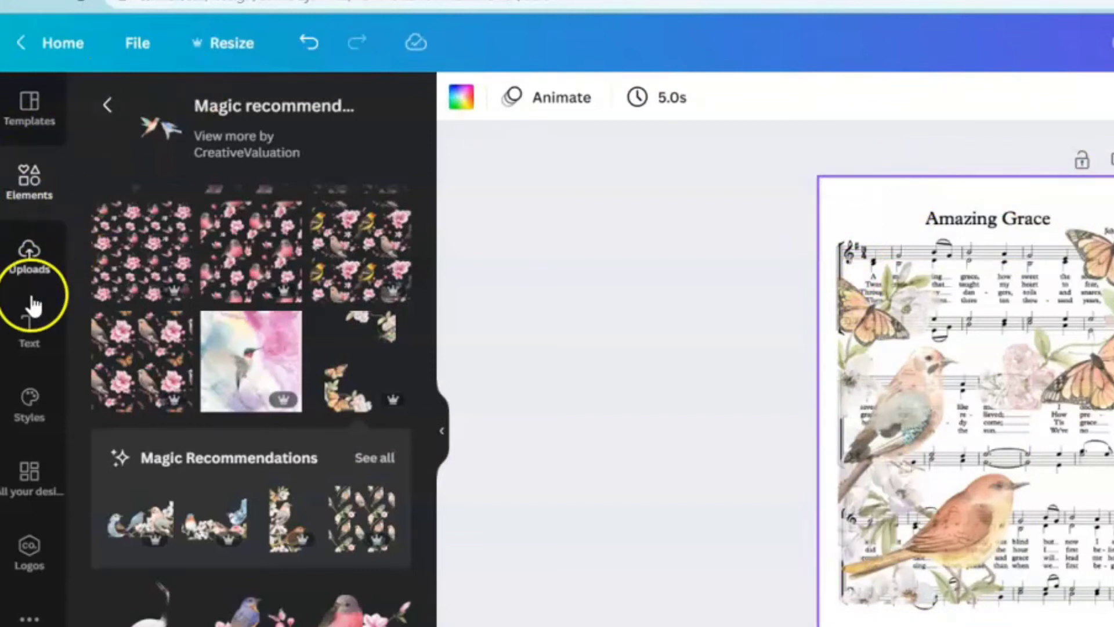
pyautogui.click(29, 179)
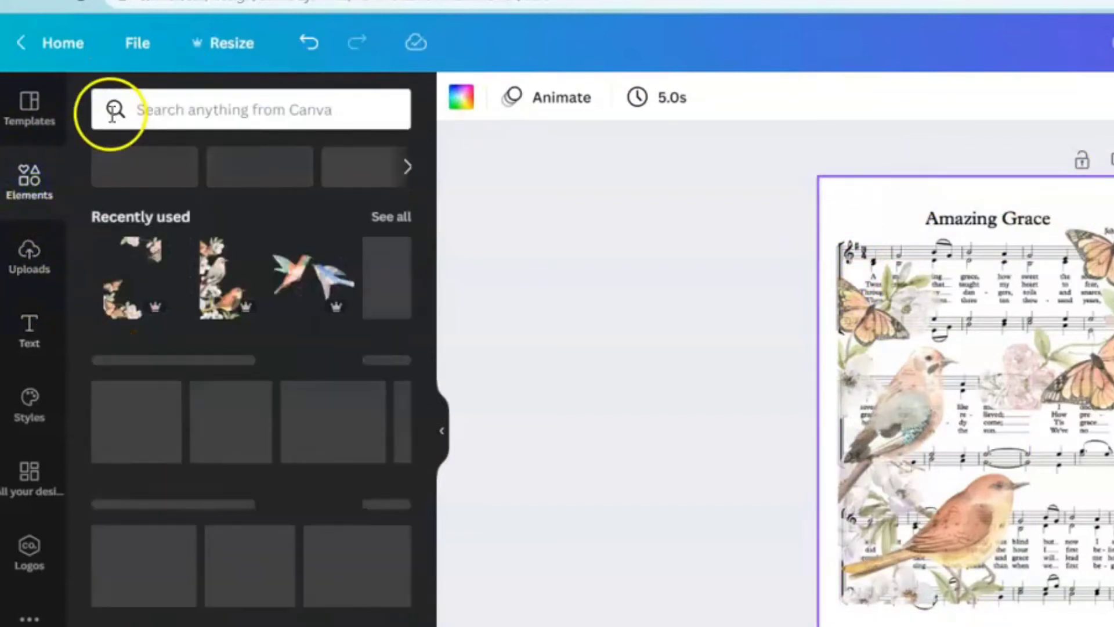
pyautogui.click(207, 113)
pyautogui.write('distress')
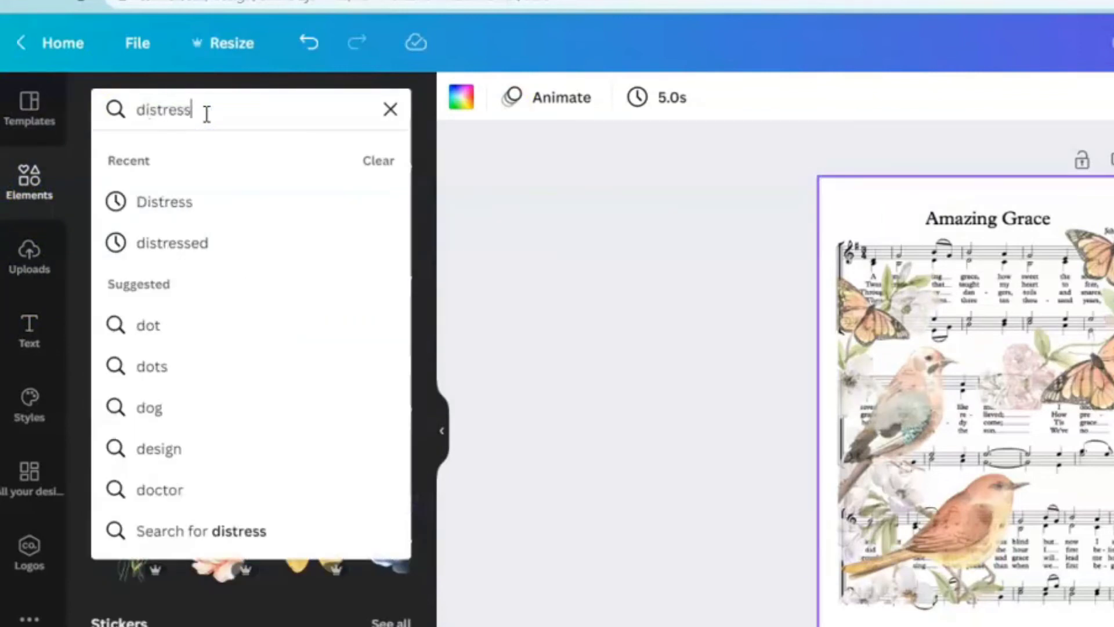
pyautogui.press('Return')
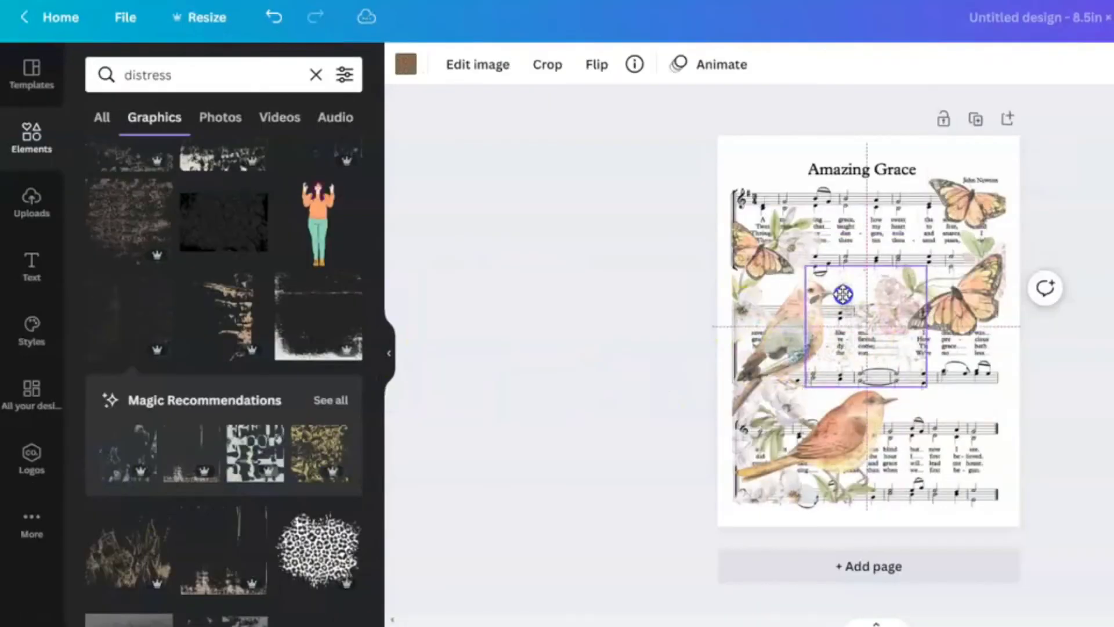
# Step: Enlarge the brown speckled distress graphic to the full page width at the top and place a duplicate flush with the page's bottom edge
pyautogui.moveTo(843, 295); pyautogui.dragTo(774, 197)
pyautogui.moveTo(849, 258); pyautogui.dragTo(1057, 394)
pyautogui.click(833, 488)
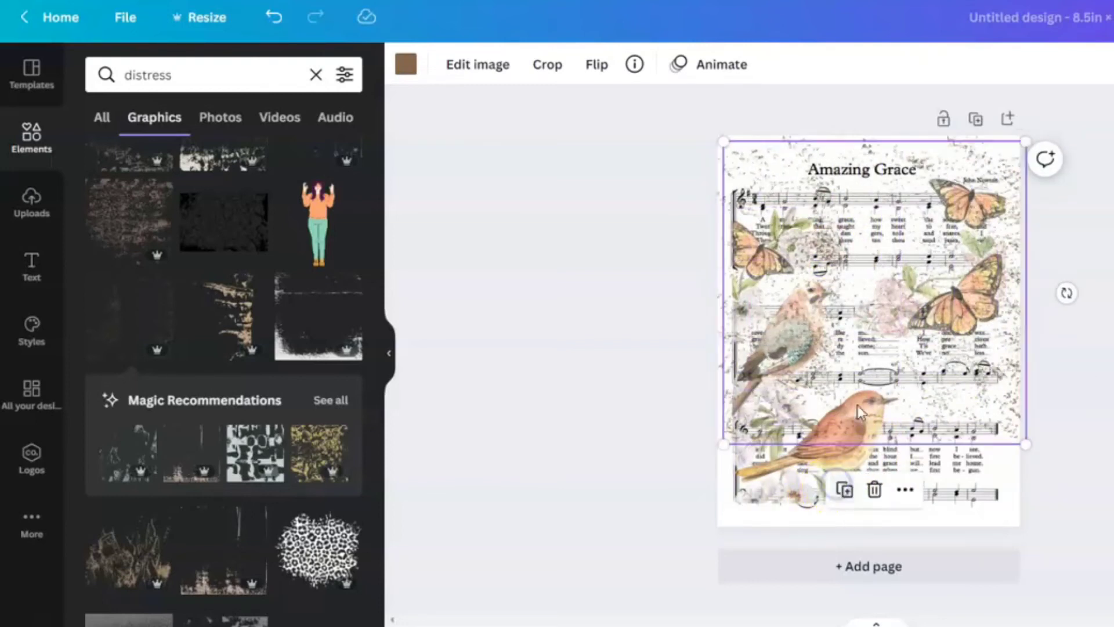
pyautogui.moveTo(871, 306); pyautogui.dragTo(871, 383)
pyautogui.click(691, 323)
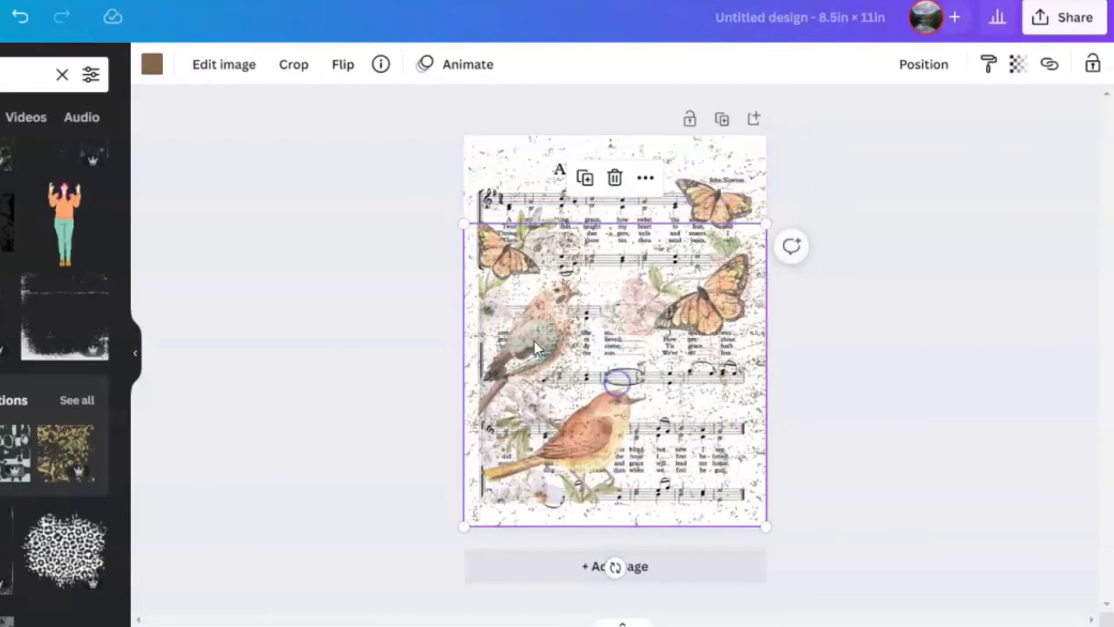
pyautogui.click(690, 322)
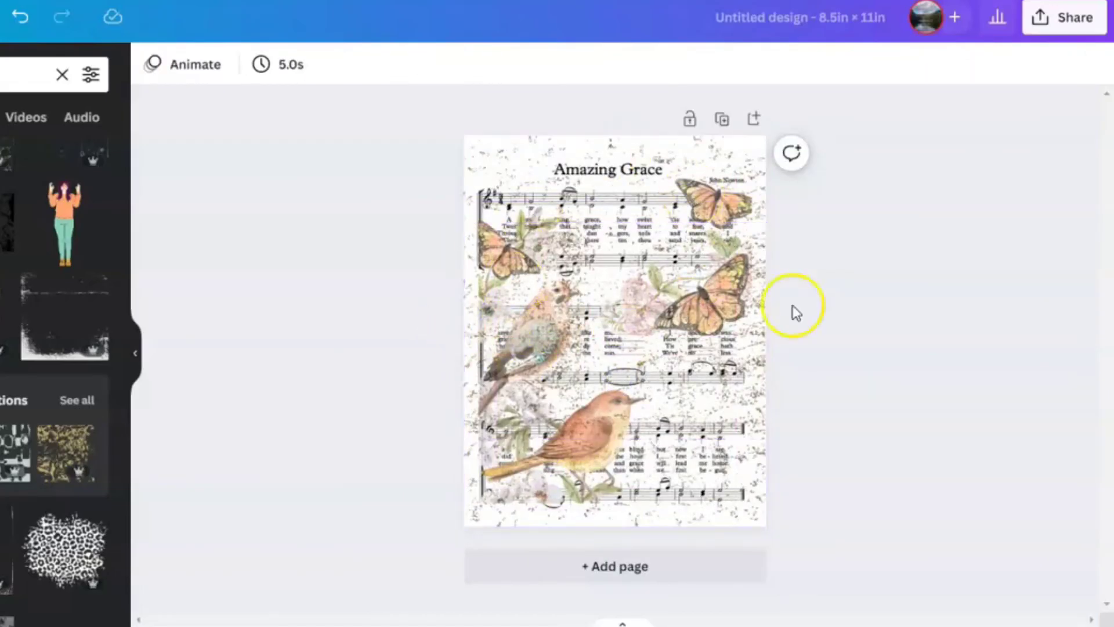
# Step: Set the transparency of the lower distress graphic to 37
pyautogui.click(705, 407)
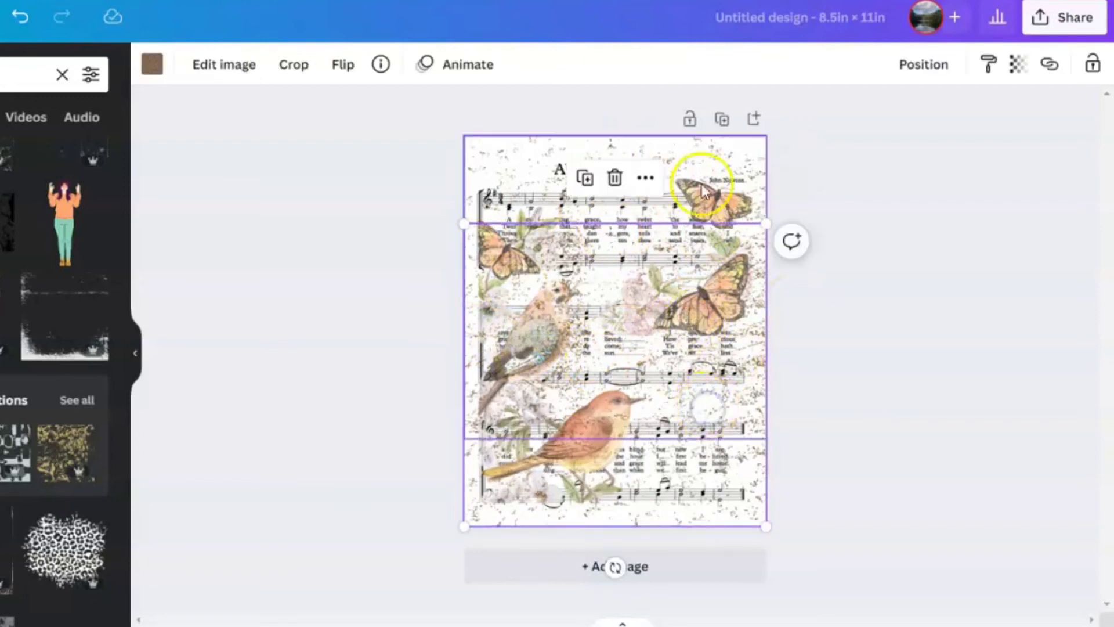
pyautogui.click(1017, 64)
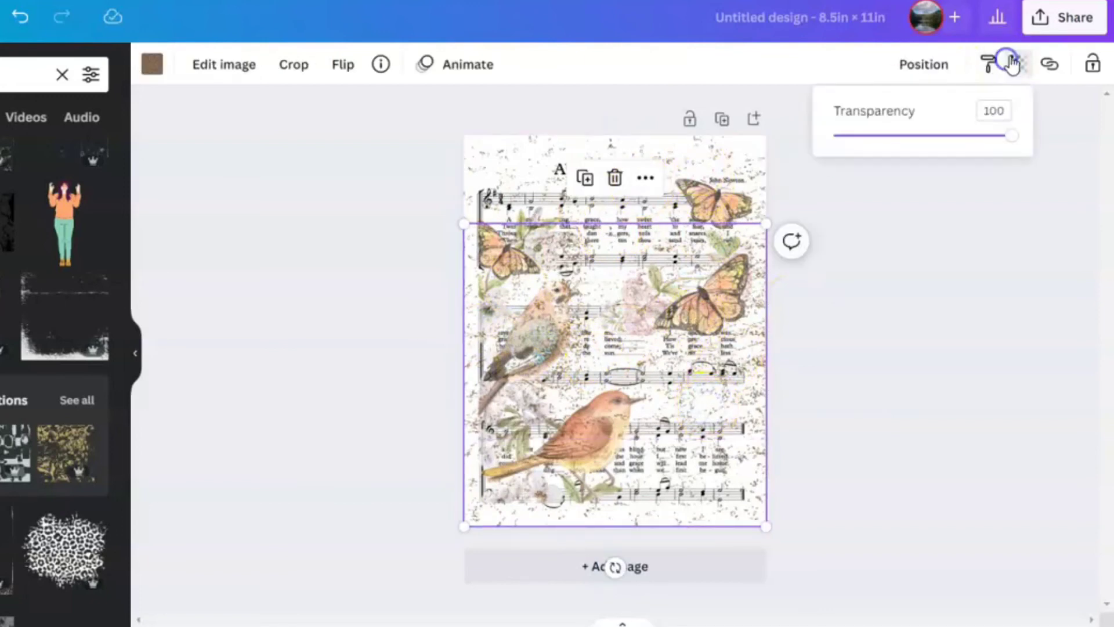
pyautogui.click(950, 135)
pyautogui.moveTo(944, 141); pyautogui.dragTo(901, 150)
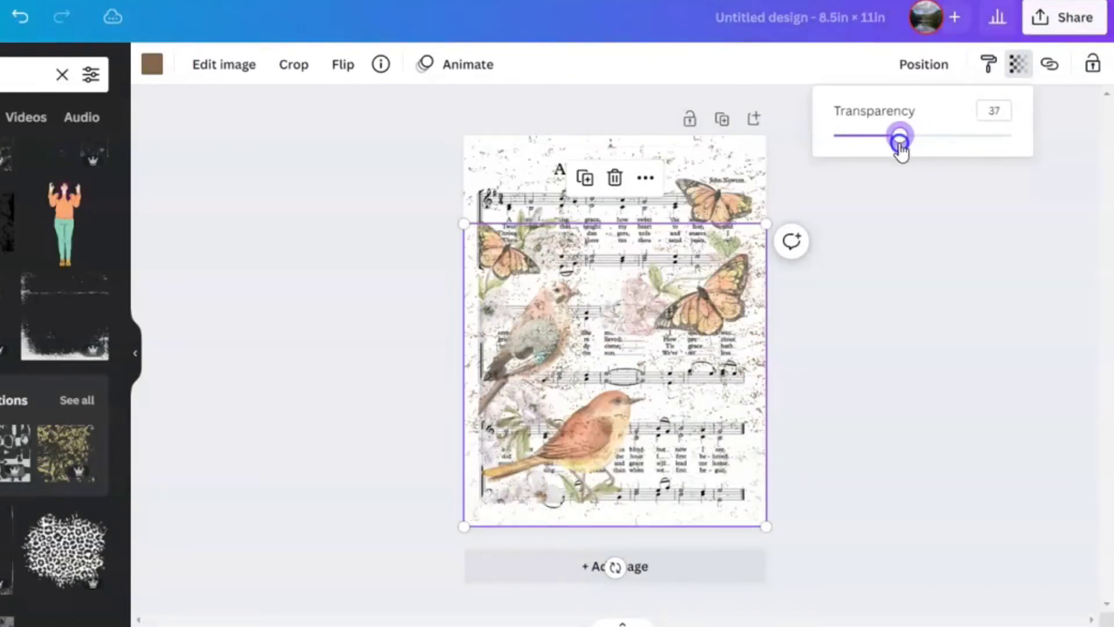
# Step: Set the transparency of the upper distress graphic to 38
pyautogui.click(690, 153)
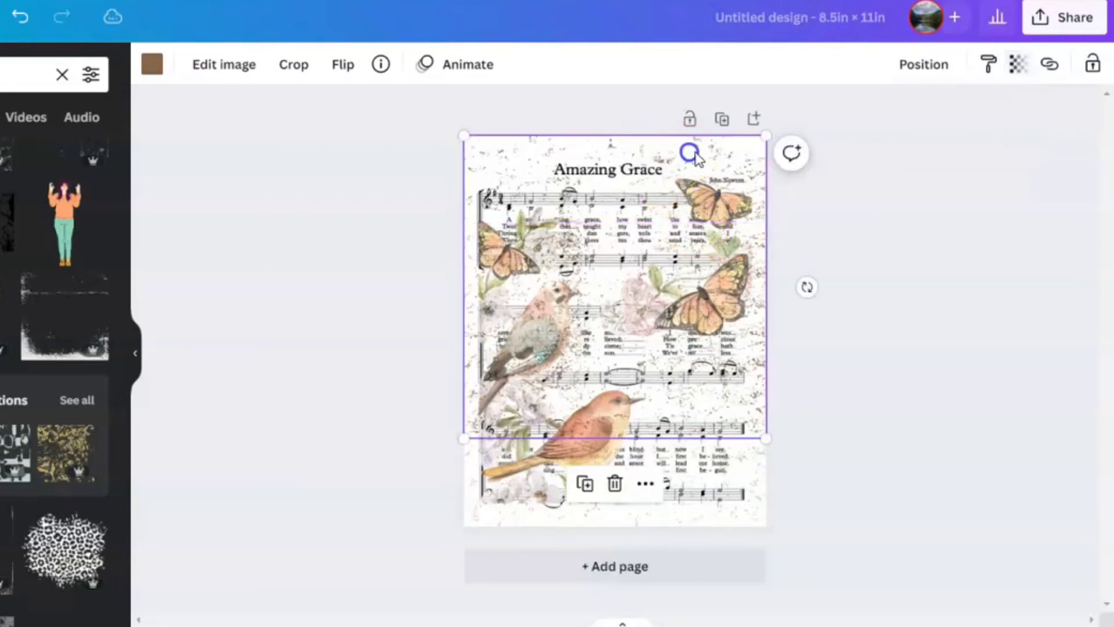
pyautogui.click(1017, 65)
pyautogui.moveTo(928, 145); pyautogui.dragTo(904, 149)
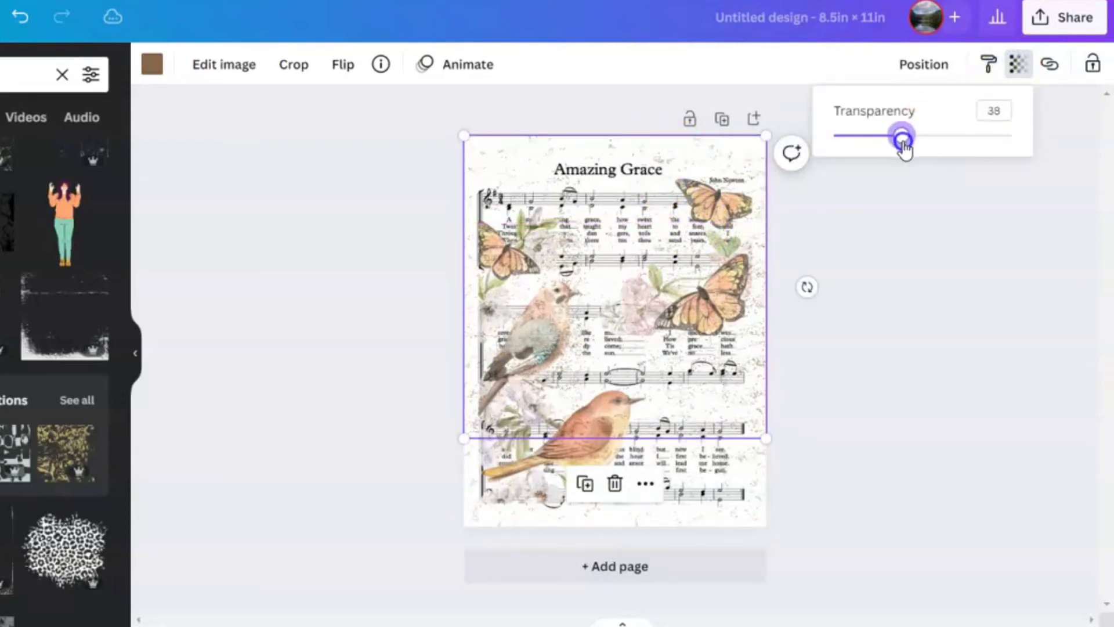
pyautogui.click(915, 286)
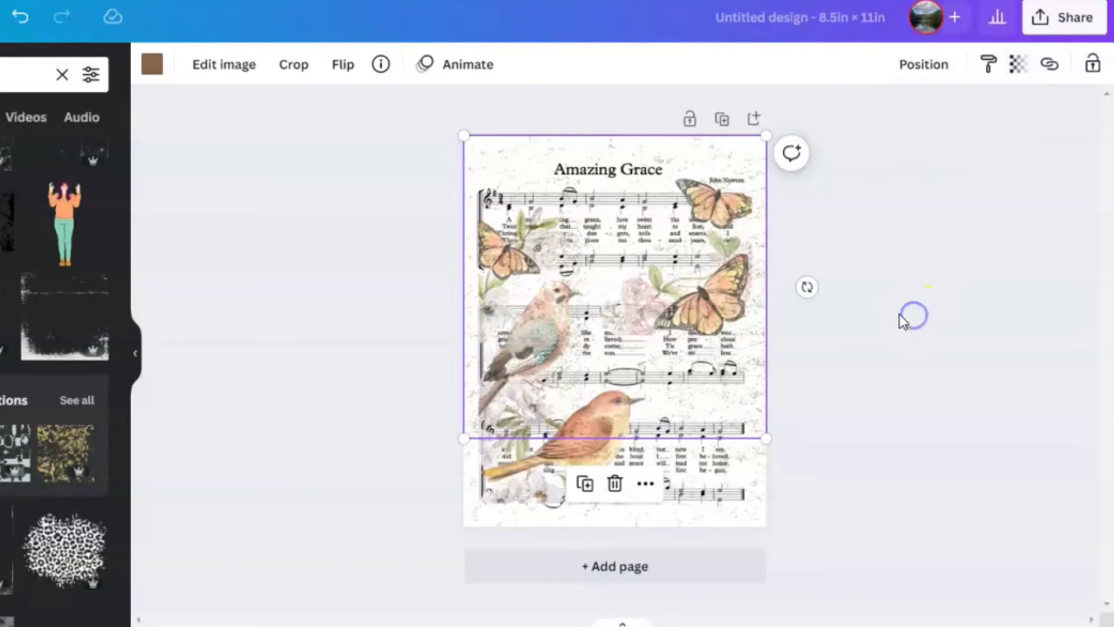
# Step: Send the upper and lower distress graphics backward behind the bird and butterfly graphics
pyautogui.click(927, 65)
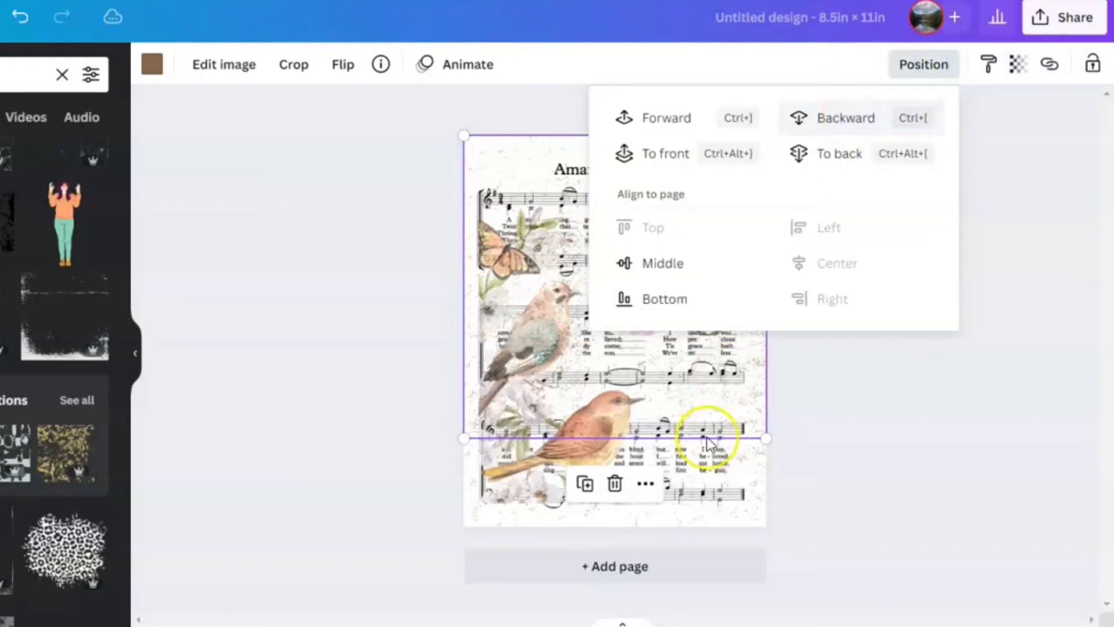
pyautogui.click(716, 477)
pyautogui.click(912, 67)
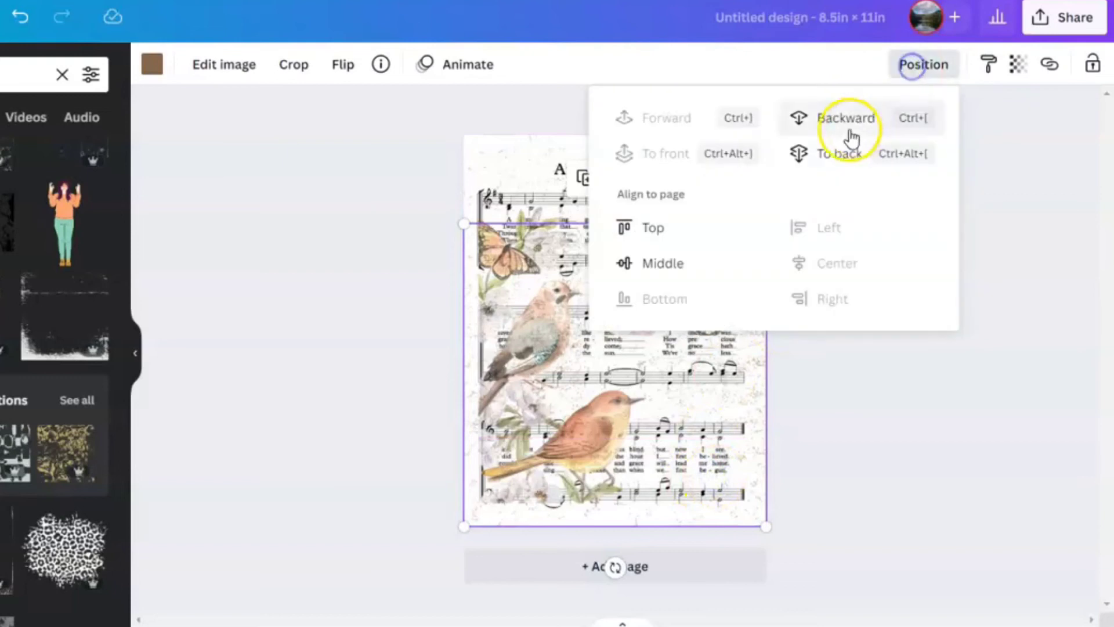
pyautogui.click(845, 117)
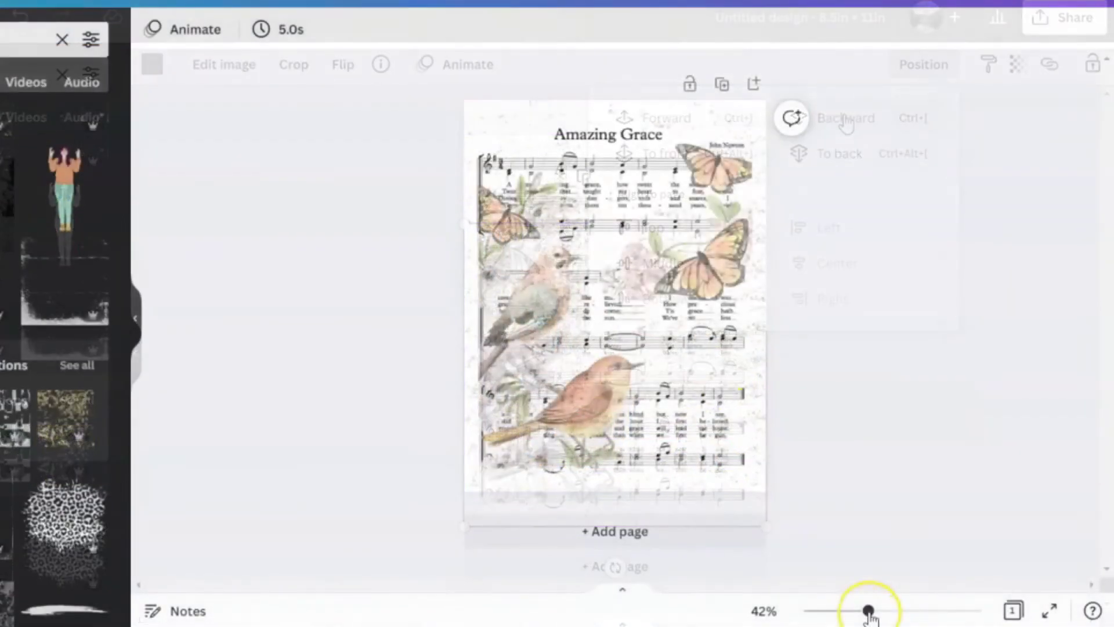
# Step: Examine the distress texture and the bird and butterfly graphics up close across the whole page
pyautogui.click(869, 611)
pyautogui.moveTo(869, 611); pyautogui.dragTo(888, 613)
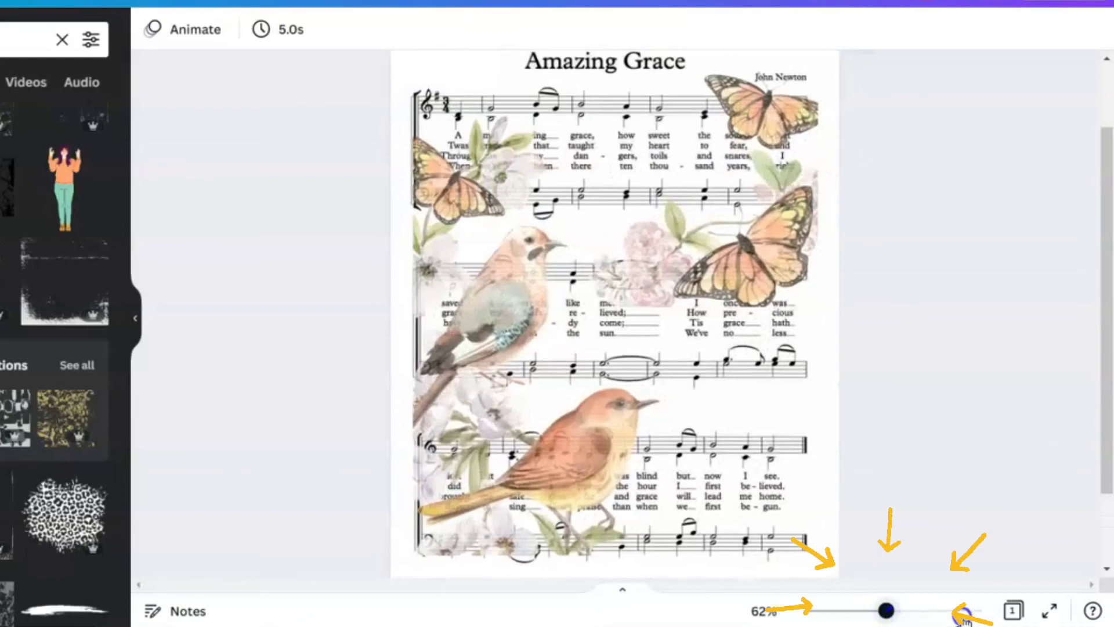
pyautogui.moveTo(886, 610); pyautogui.dragTo(913, 610)
pyautogui.scroll(2, 1056, 418)
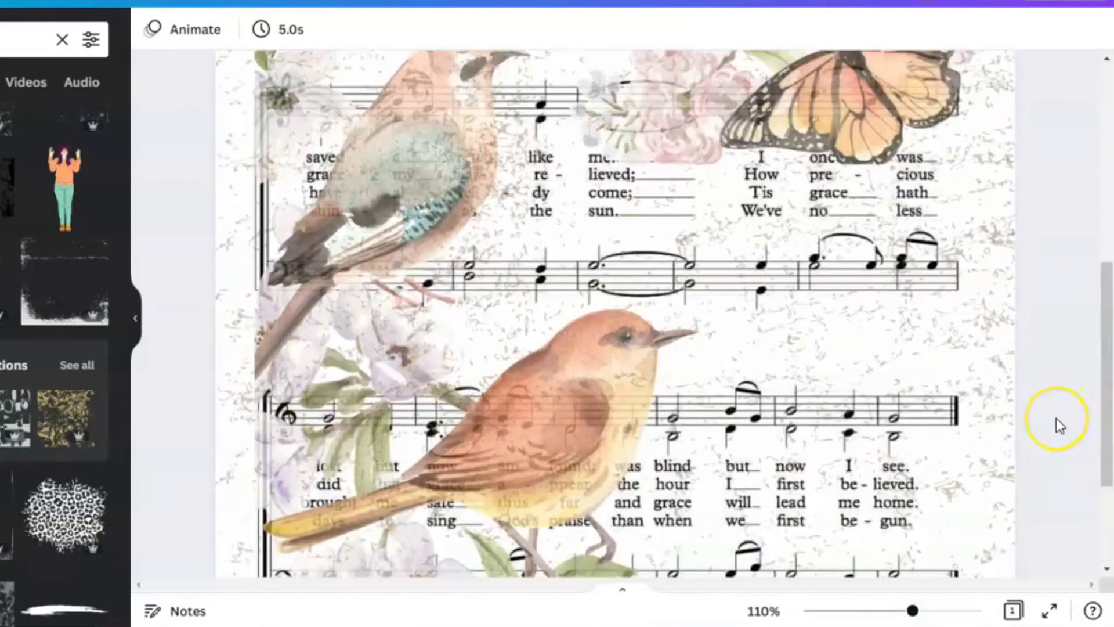
pyautogui.scroll(5, 1057, 418)
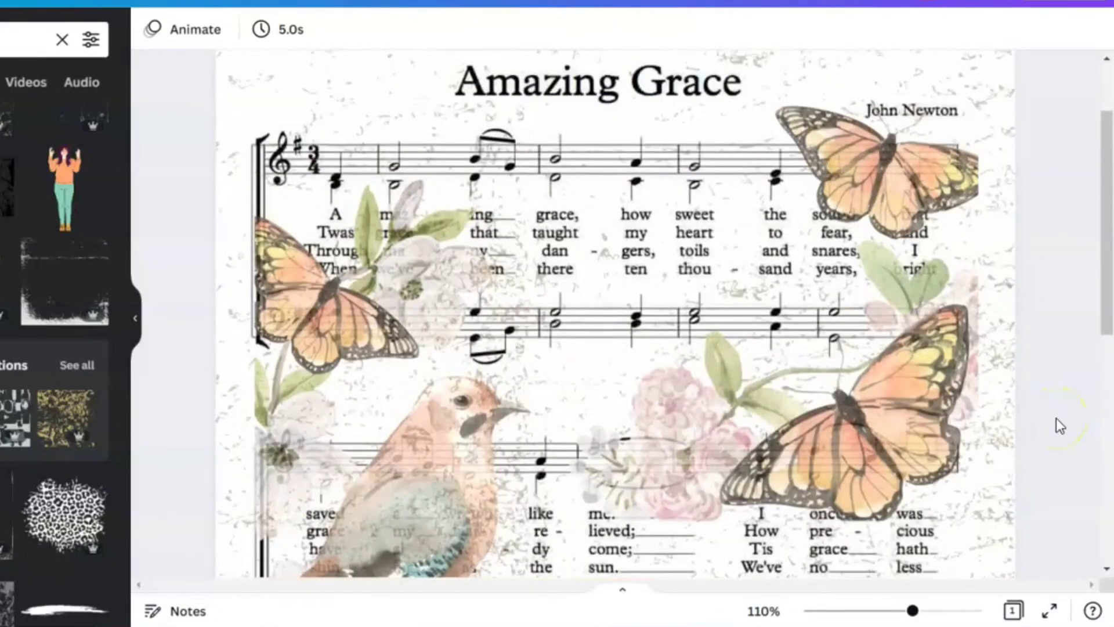
pyautogui.scroll(2, 1056, 424)
pyautogui.moveTo(913, 611); pyautogui.dragTo(874, 613)
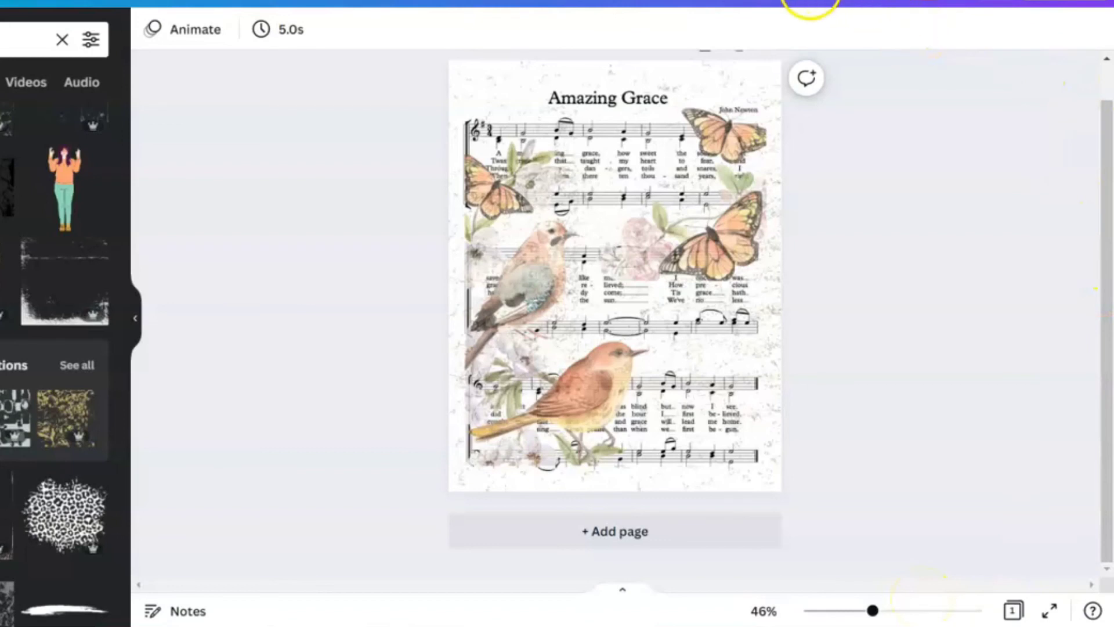
# Step: Rename the design "amazing grace nature"
pyautogui.write('amazing')
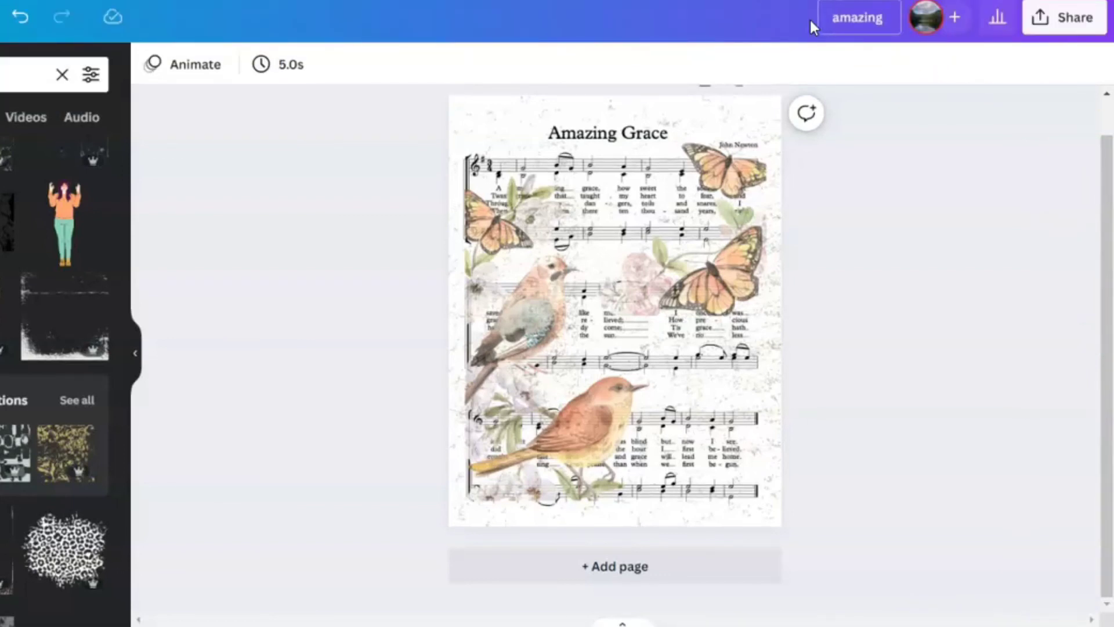
pyautogui.write(' grace nature')
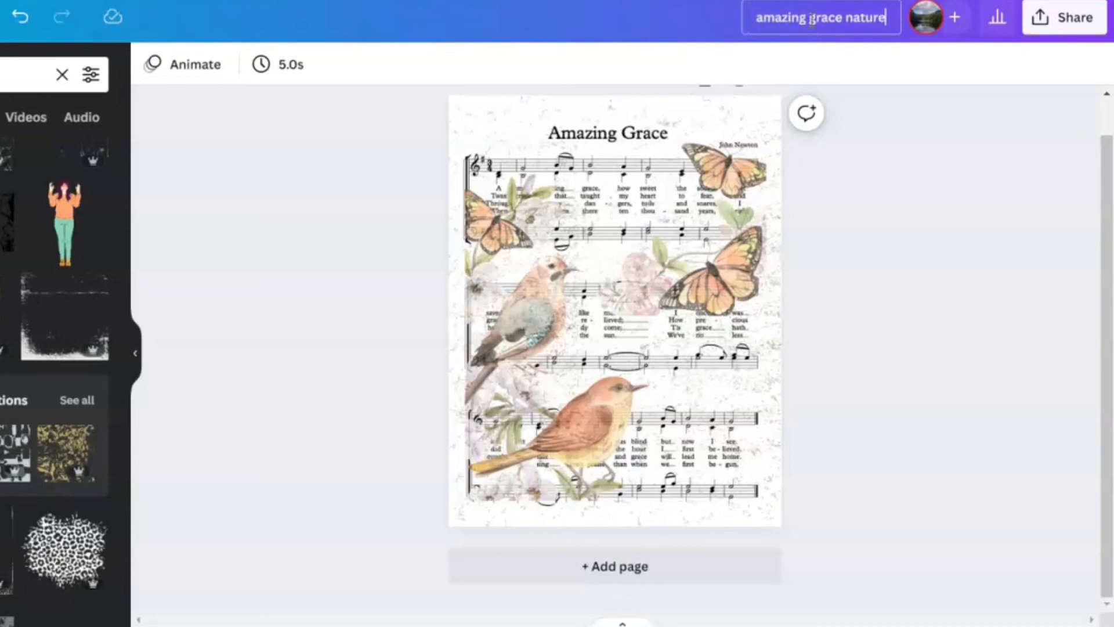
# Step: Download the design as a PDF Print file with the RGB color profile
pyautogui.click(1047, 25)
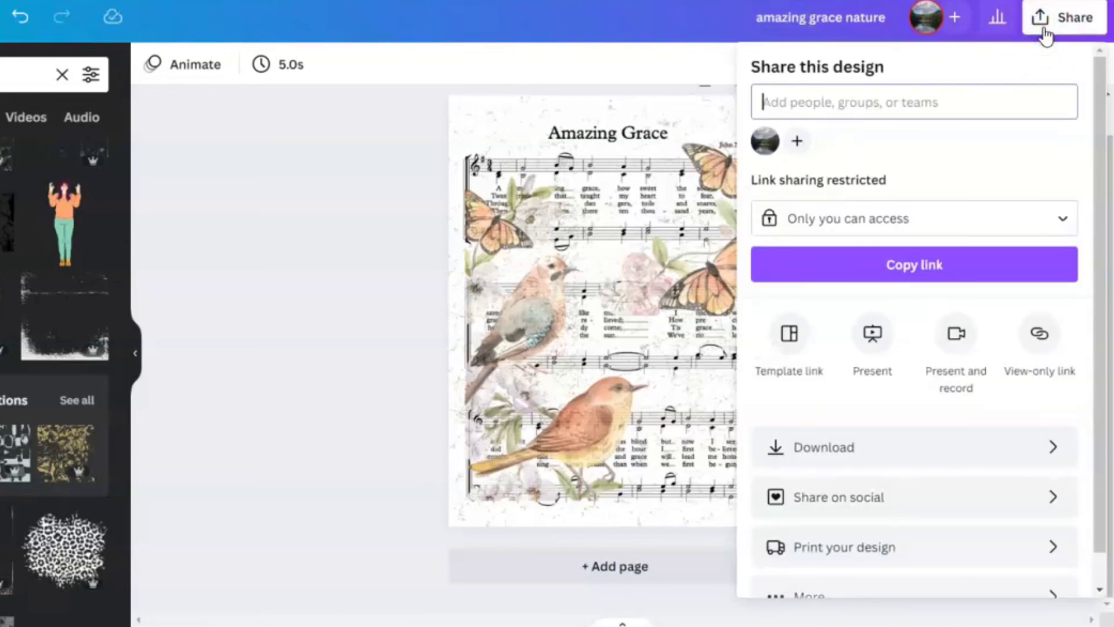
pyautogui.click(897, 452)
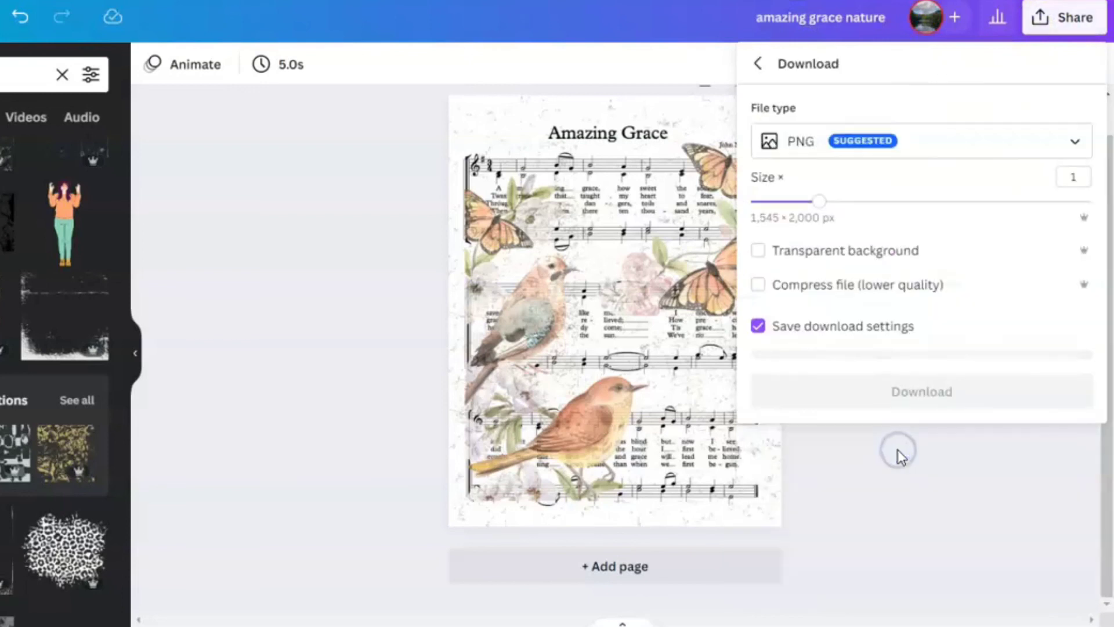
pyautogui.click(861, 140)
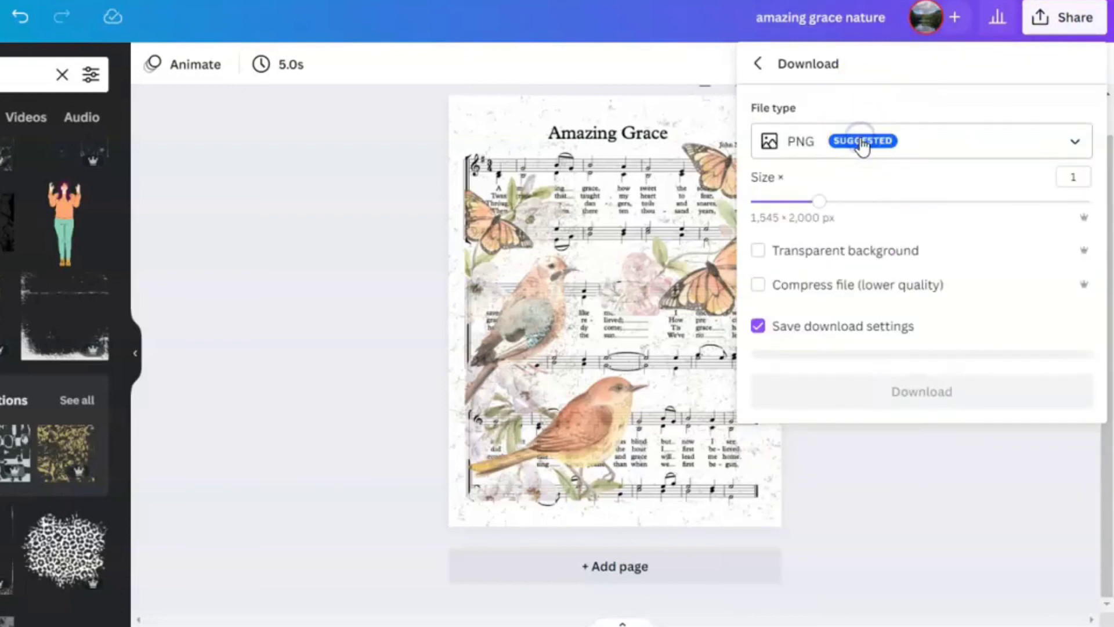
pyautogui.click(888, 142)
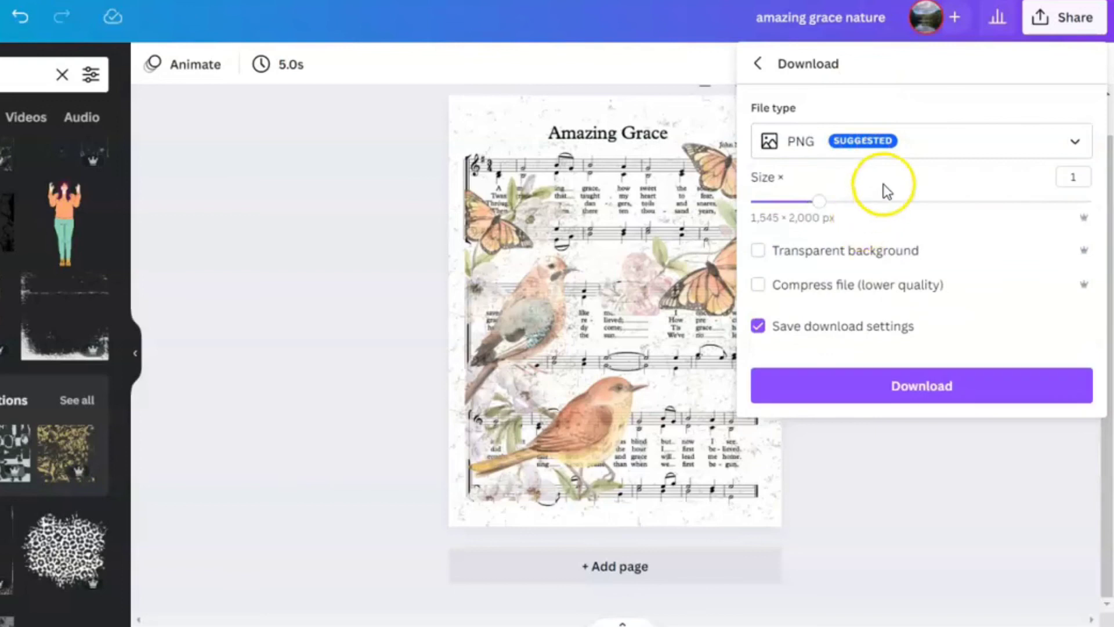
pyautogui.click(908, 143)
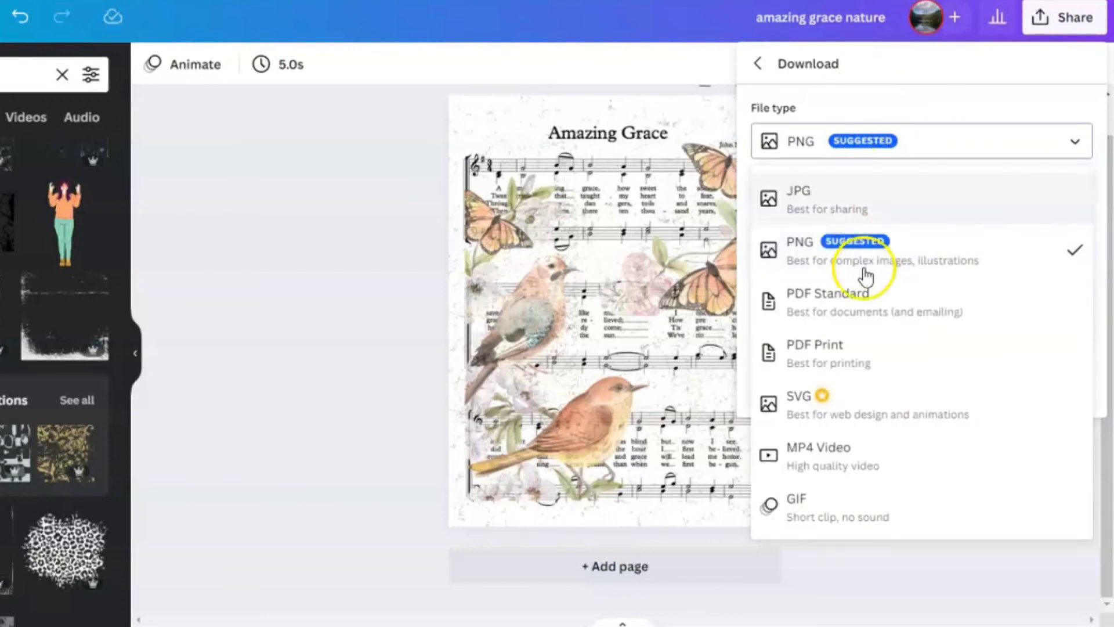
pyautogui.click(837, 356)
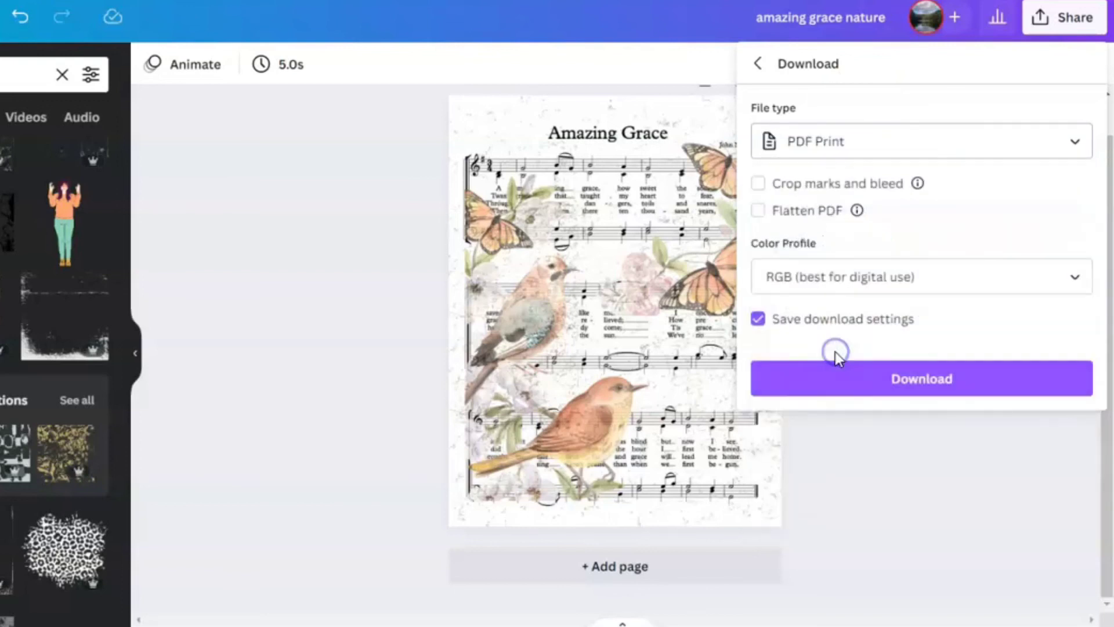
pyautogui.click(843, 366)
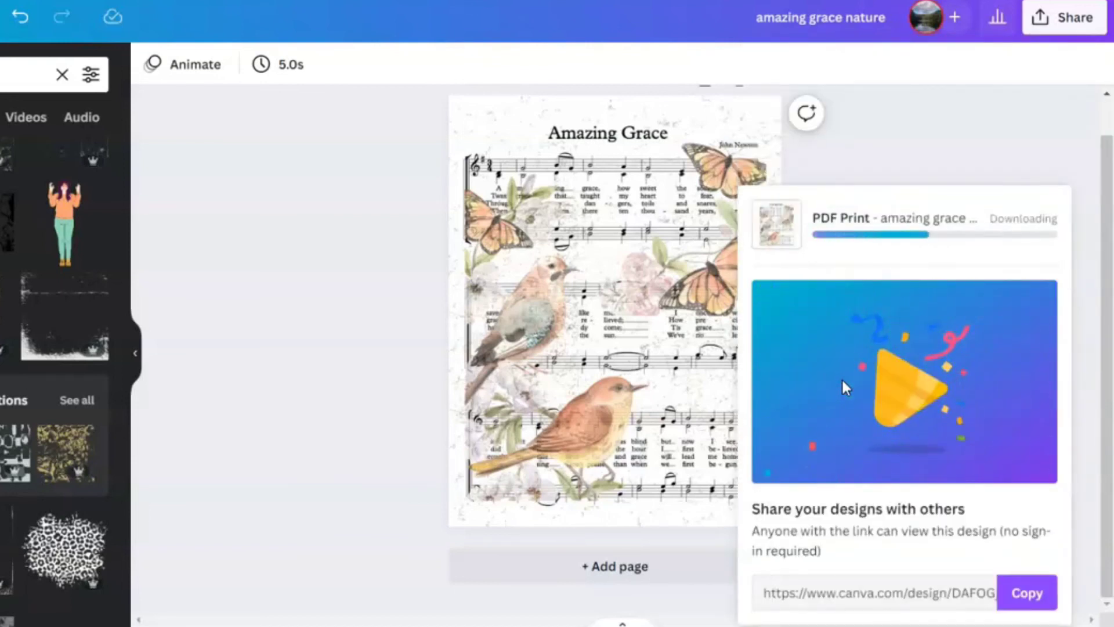
pyautogui.click(923, 106)
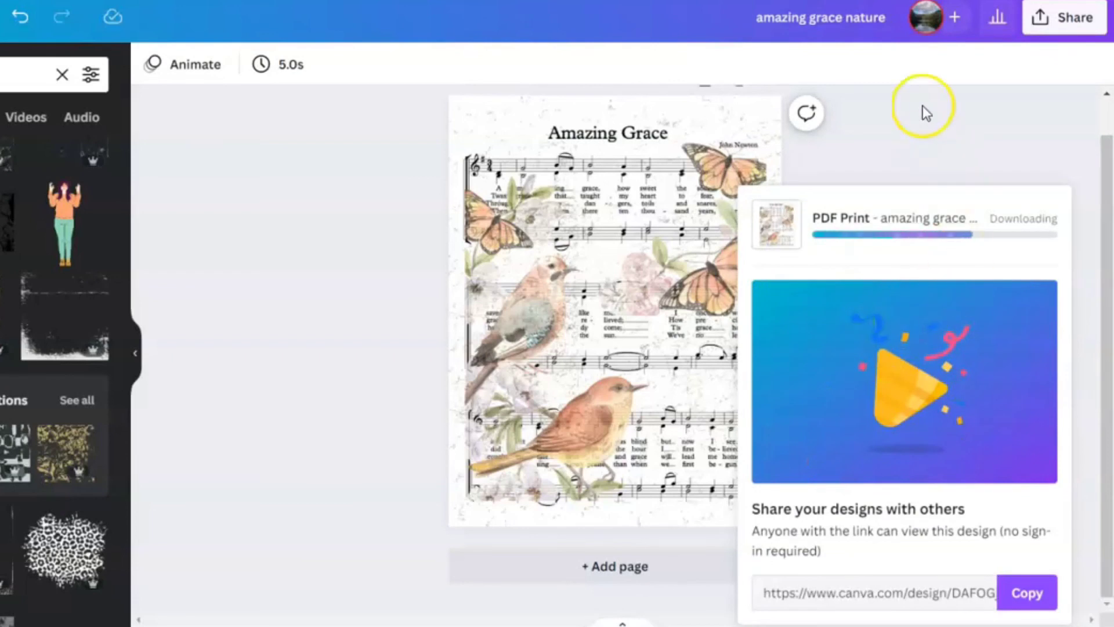